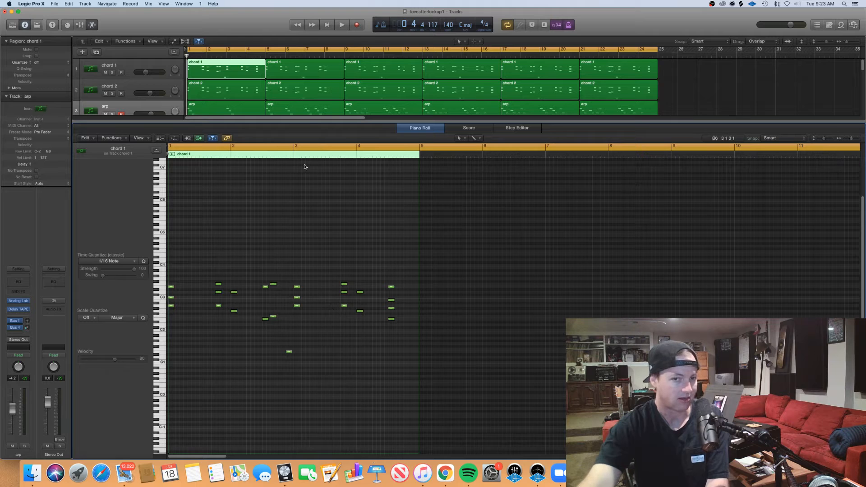
# Close the Piano Roll to show the whole arrangement and extend the cycle area's end slightly past bar 25
pyautogui.press('e')
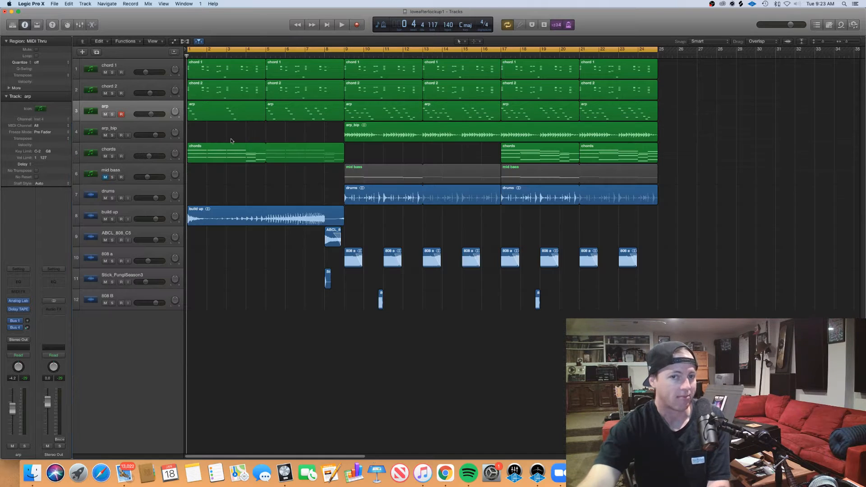
pyautogui.click(230, 138)
pyautogui.click(216, 119)
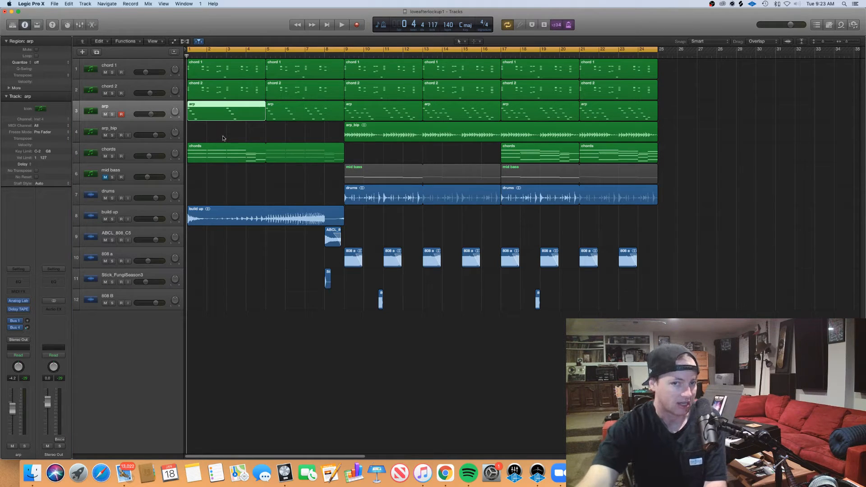
pyautogui.moveTo(301, 145); pyautogui.dragTo(344, 139)
pyautogui.click(345, 138)
pyautogui.click(314, 139)
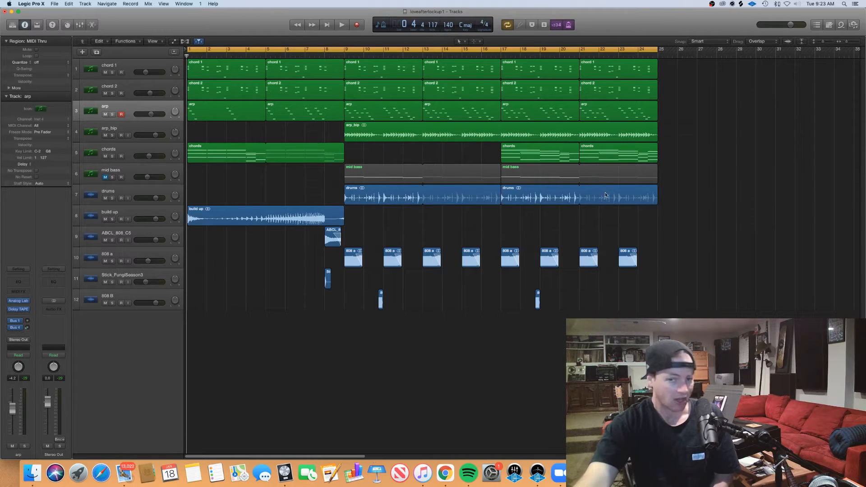
pyautogui.moveTo(660, 50); pyautogui.dragTo(670, 50)
# Inspect the notes of all regions from the chord 1 track through the chords track together in the Piano Roll, and return to the arrangement
pyautogui.moveTo(700, 159); pyautogui.dragTo(232, 72)
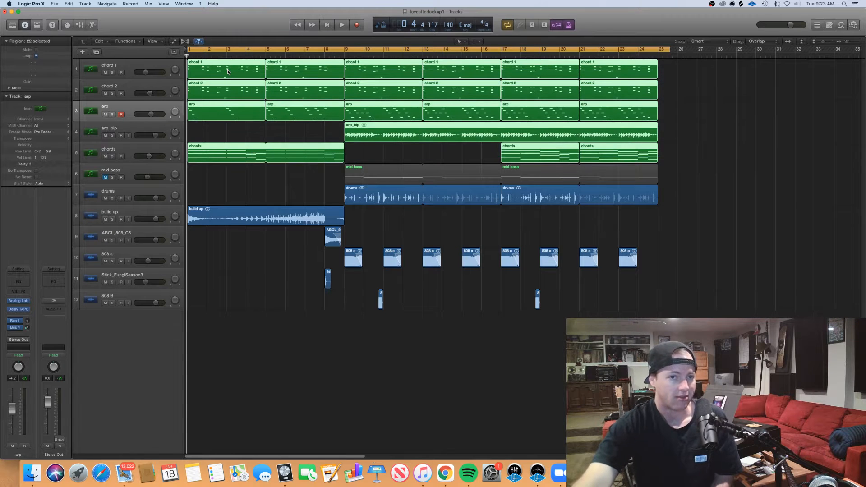
pyautogui.press('e')
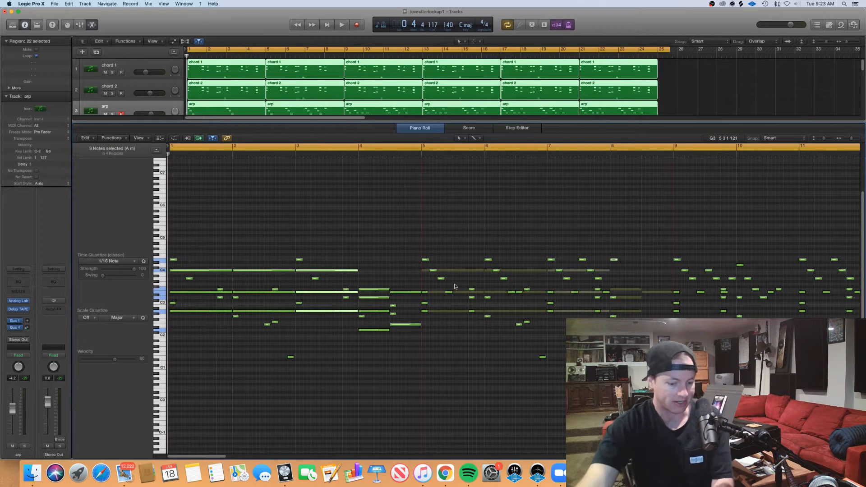
pyautogui.scroll(-5, 455, 286)
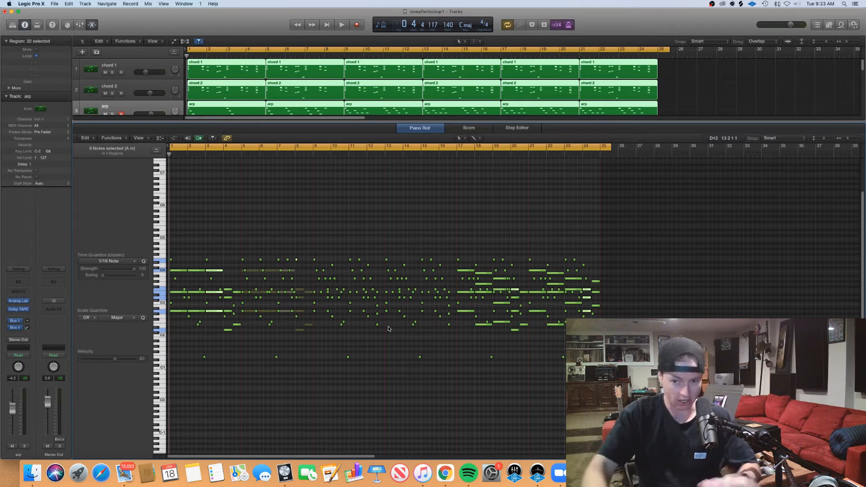
pyautogui.press('p')
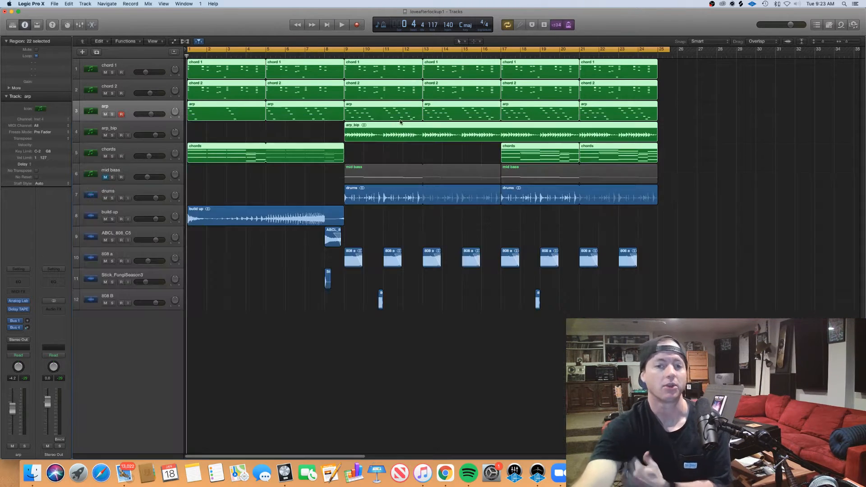
pyautogui.click(439, 228)
# Extend the cycle area's end slightly further, play the arrangement from the start and lower the Stereo Out level slightly
pyautogui.press('super+Left')
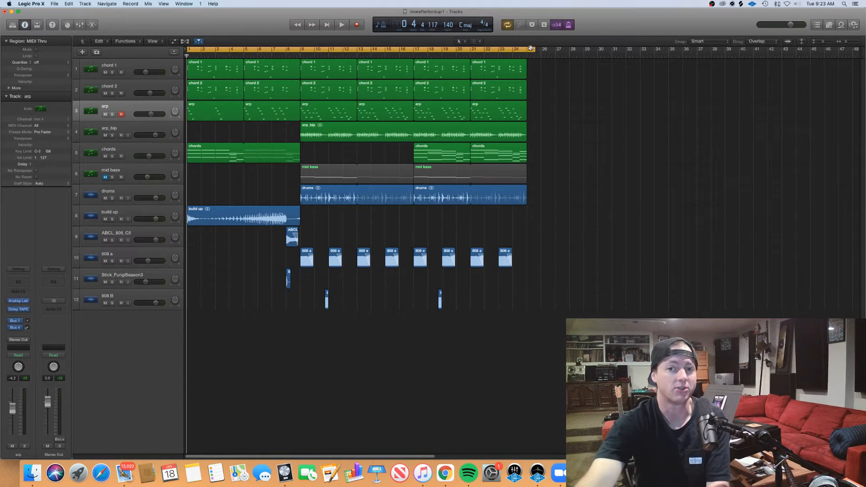
pyautogui.moveTo(533, 49); pyautogui.dragTo(537, 50)
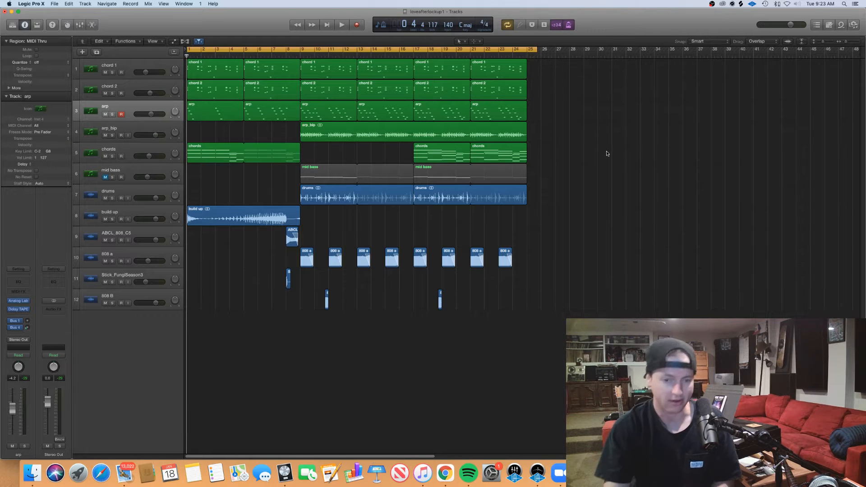
pyautogui.press('space')
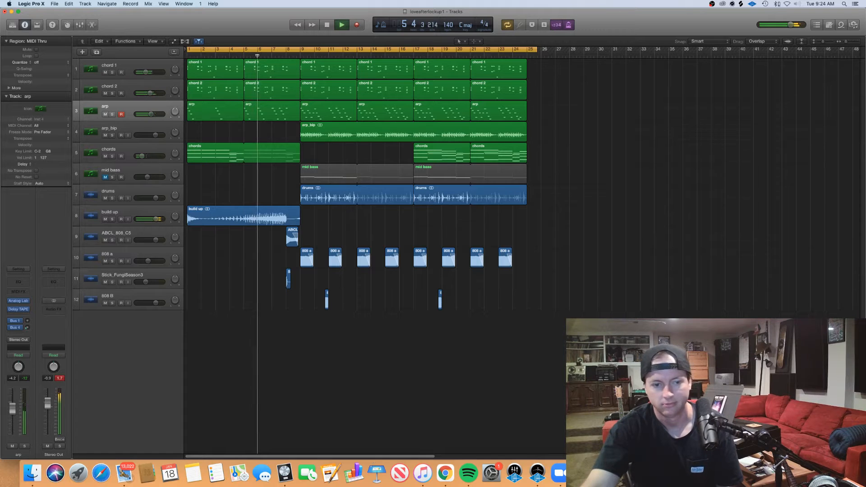
pyautogui.moveTo(48, 403); pyautogui.dragTo(53, 409)
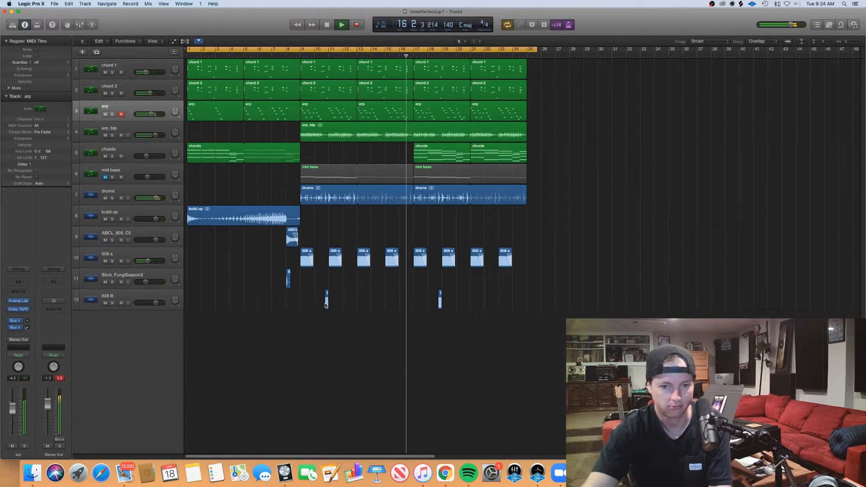
# Copy each of the two 808 B regions four bars further along the same track
pyautogui.moveTo(325, 305); pyautogui.dragTo(382, 306)
pyautogui.moveTo(440, 305); pyautogui.dragTo(493, 306)
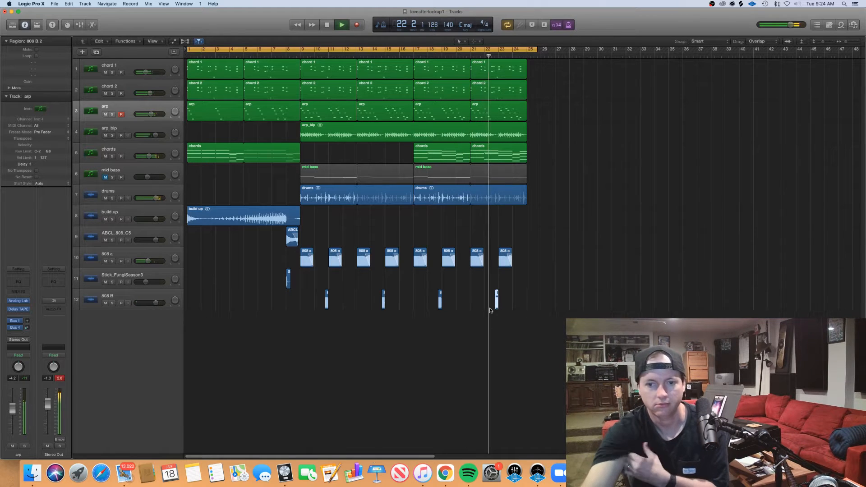
pyautogui.click(572, 301)
pyautogui.press('super+Left')
pyautogui.press('super+Left')
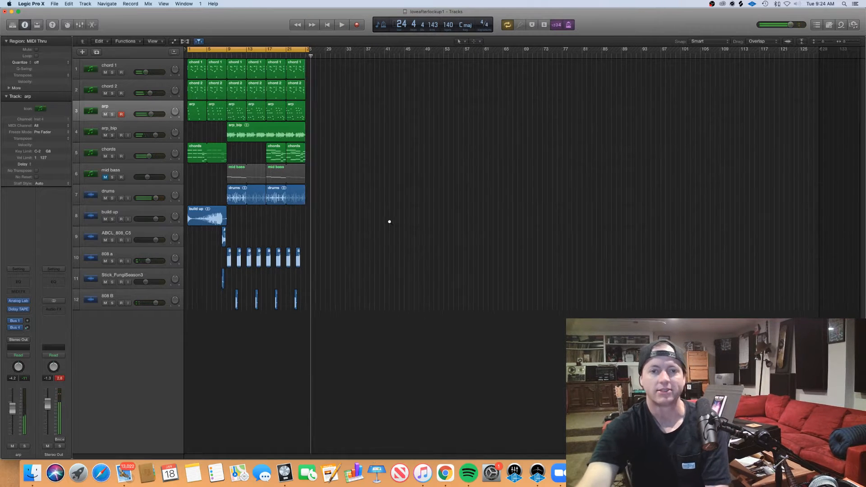
# Play the arrangement from bar 7 into the drop and lower the arp track's volume
pyautogui.press('super+Right')
pyautogui.press('super+Right')
pyautogui.hscroll(-3, 334, 230)
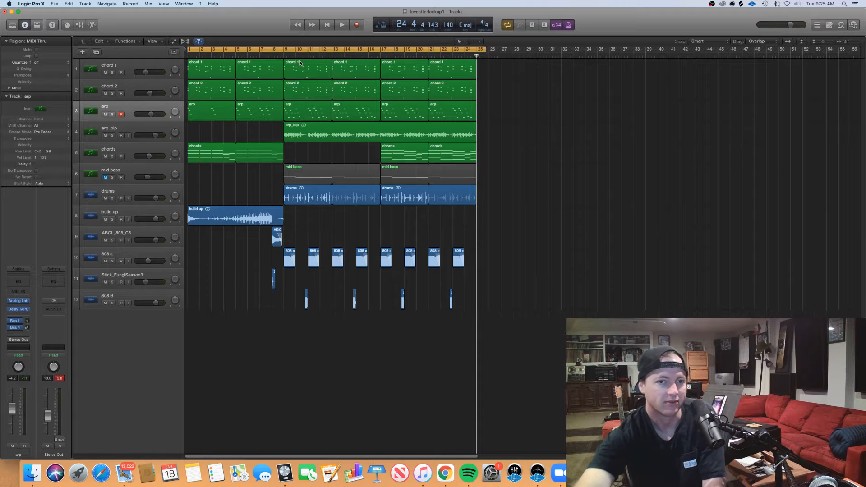
pyautogui.click(261, 58)
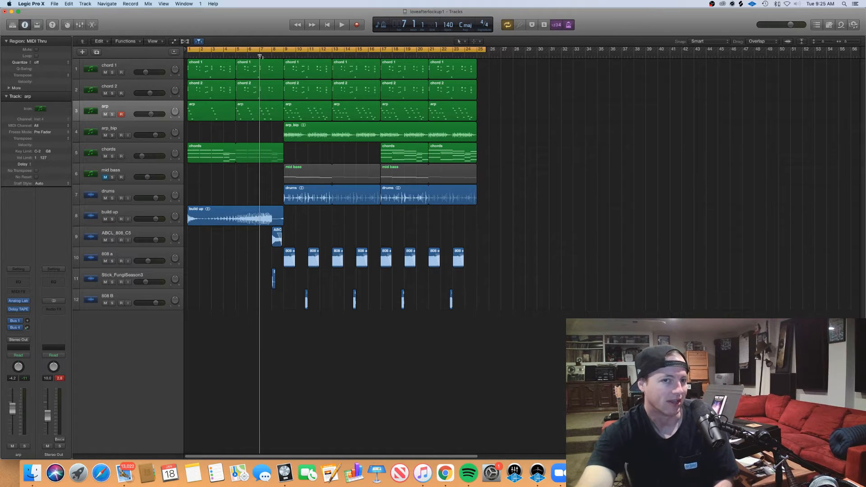
pyautogui.press('space')
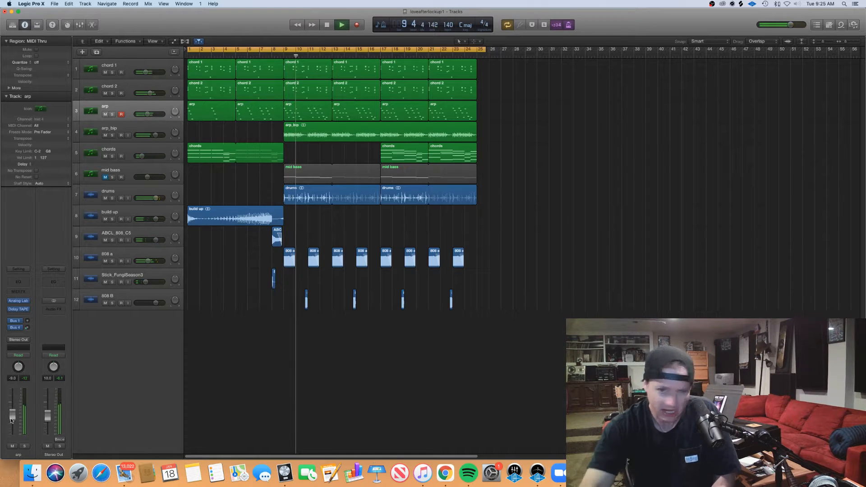
pyautogui.press('space')
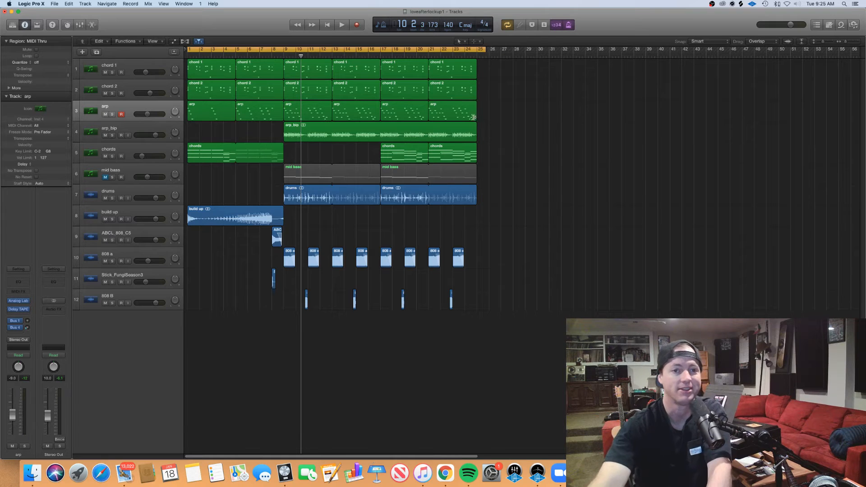
# Show all the arp regions together in the Piano Roll and solo the arp track
pyautogui.moveTo(563, 105); pyautogui.dragTo(197, 113)
pyautogui.press('p')
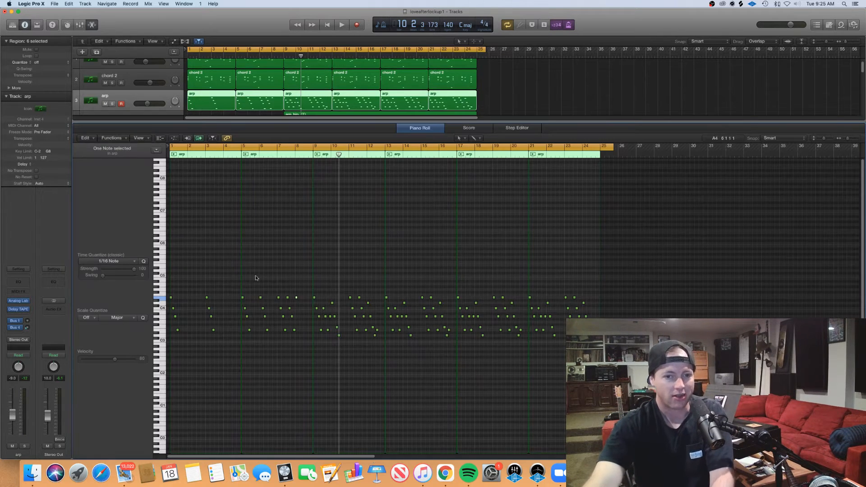
pyautogui.click(114, 104)
pyautogui.scroll(5, 218, 247)
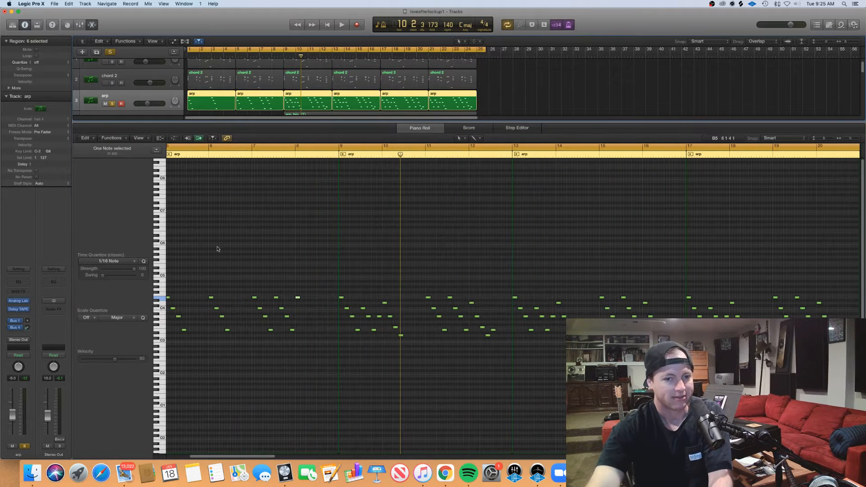
pyautogui.hscroll(-4, 218, 247)
pyautogui.scroll(-8, 217, 246)
pyautogui.scroll(7, 217, 246)
pyautogui.hscroll(-5, 217, 246)
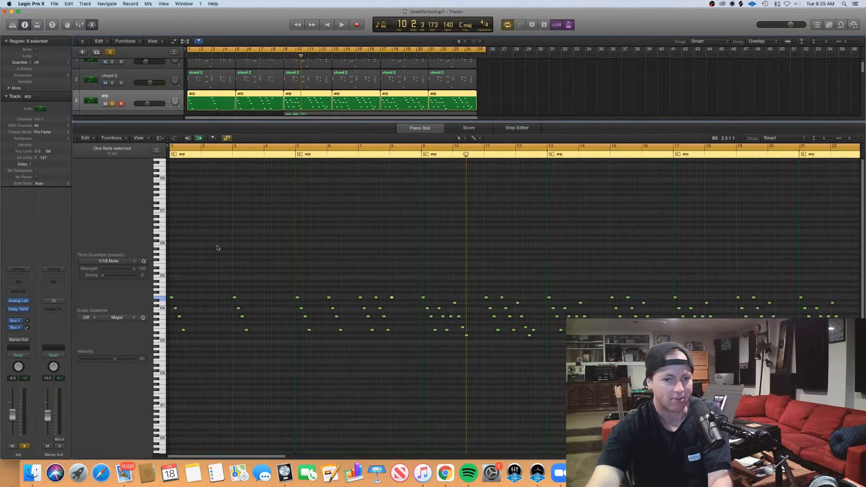
pyautogui.click(218, 246)
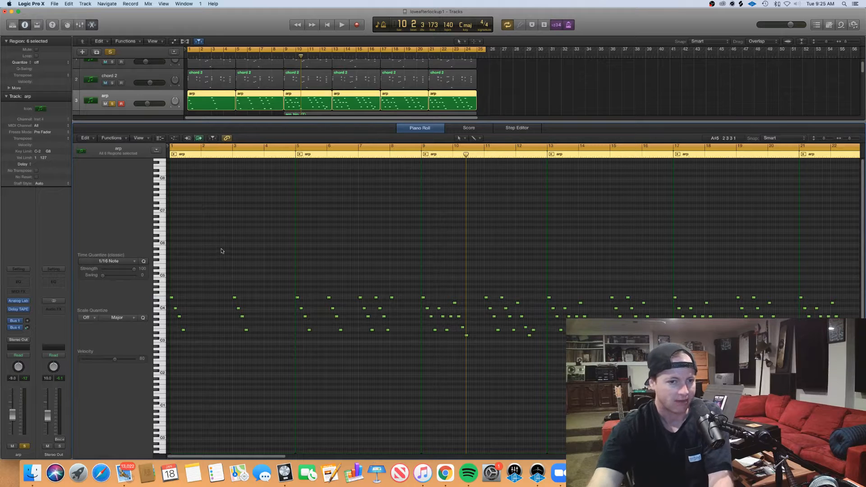
# Play the soloed arp from the start and examine the timing of its opening notes in the Piano Roll
pyautogui.press('space')
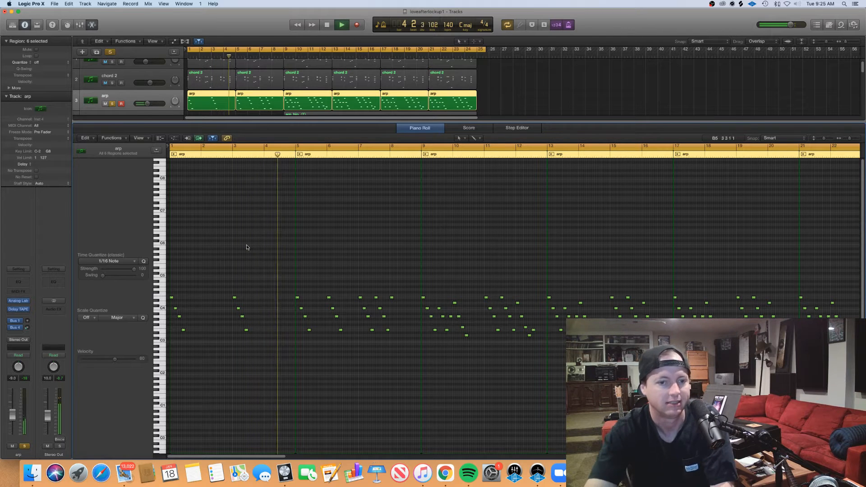
pyautogui.press('space')
pyautogui.scroll(5, 250, 340)
pyautogui.hscroll(-6, 250, 341)
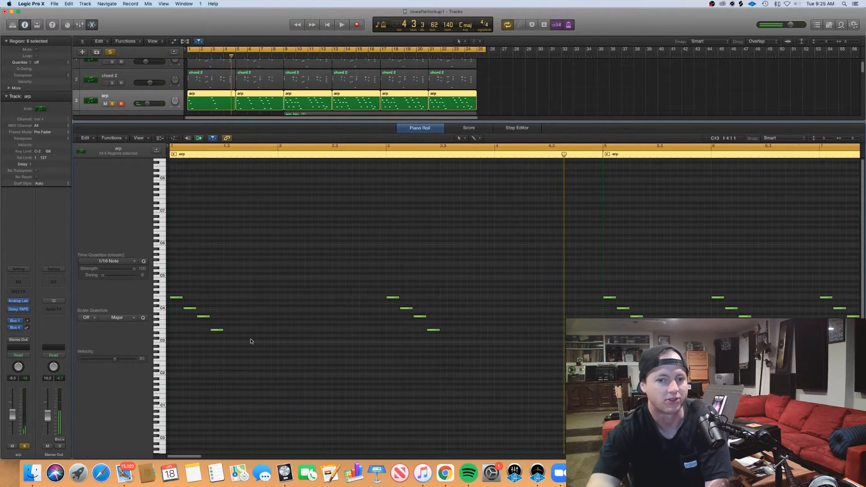
pyautogui.scroll(-5, 252, 342)
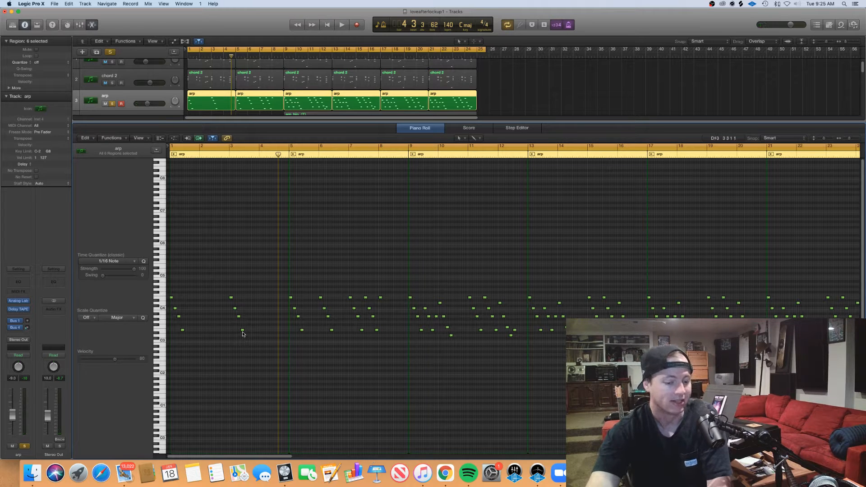
pyautogui.scroll(5, 243, 332)
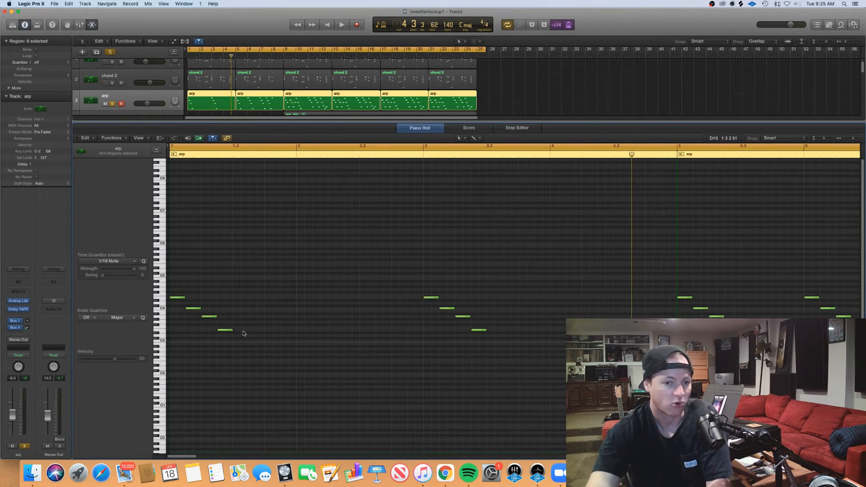
# Examine how the four descending arp notes at bar 3 line up with the grid, and compare the pattern in the following bars
pyautogui.scroll(4, 242, 335)
pyautogui.hscroll(-3, 243, 334)
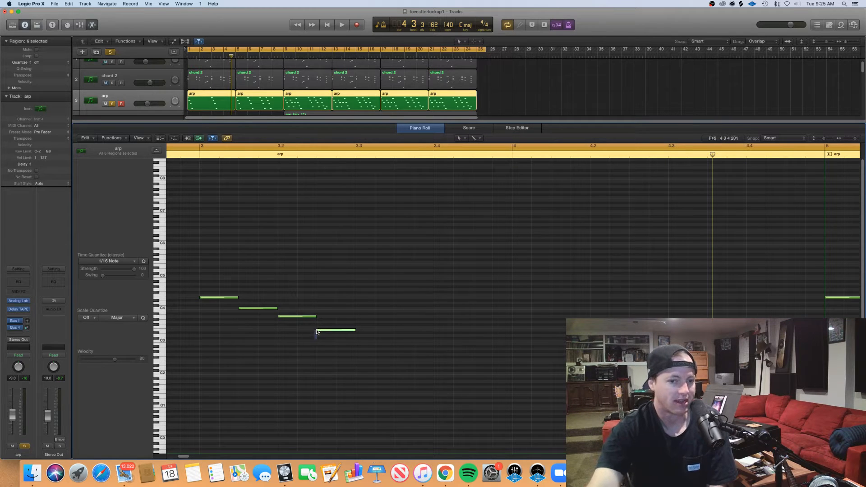
pyautogui.moveTo(316, 331); pyautogui.dragTo(277, 317)
pyautogui.moveTo(261, 319); pyautogui.dragTo(203, 302)
pyautogui.click(477, 355)
pyautogui.scroll(-8, 473, 364)
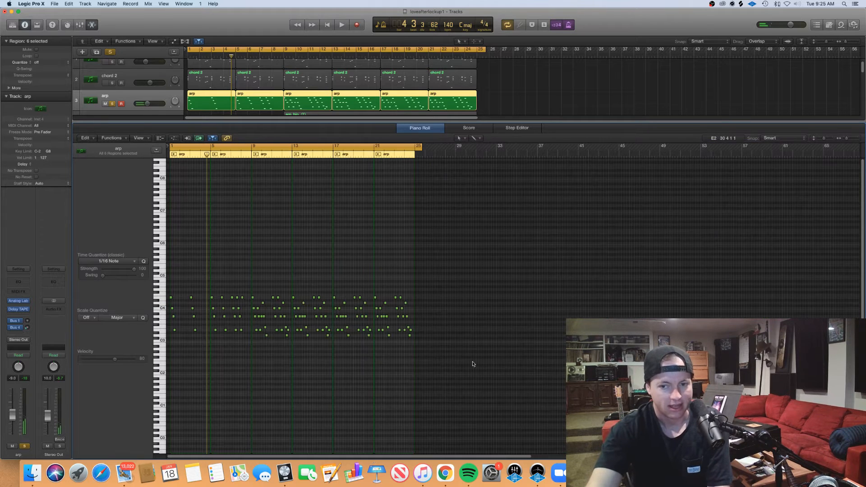
pyautogui.scroll(8, 412, 360)
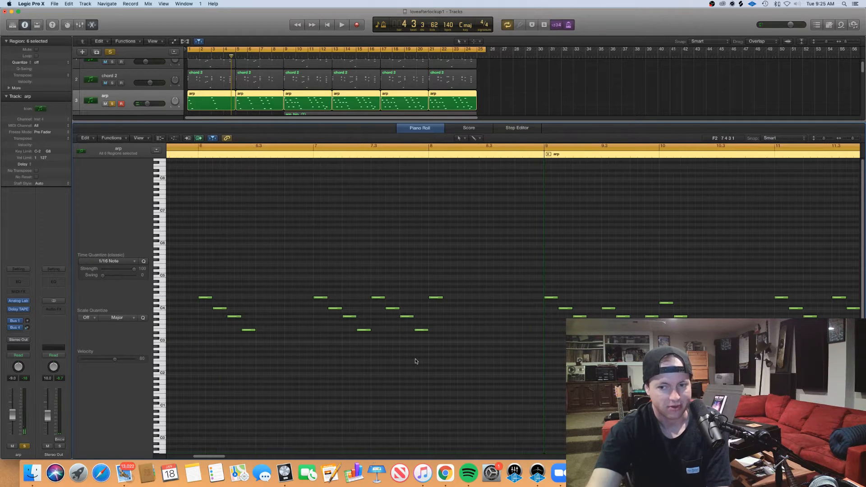
pyautogui.scroll(-4, 416, 359)
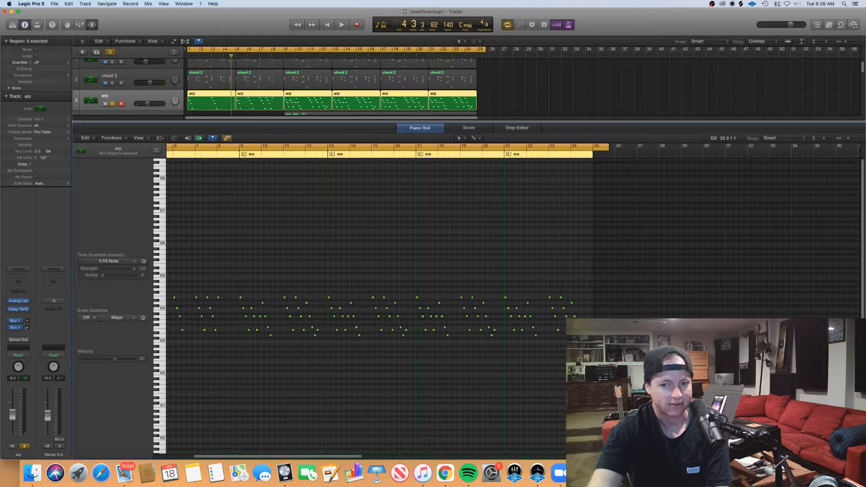
# Select all the arp notes and quantize them to 1/8 Note with a swing of 33
pyautogui.hscroll(-3, 416, 360)
pyautogui.moveTo(766, 218); pyautogui.dragTo(167, 341)
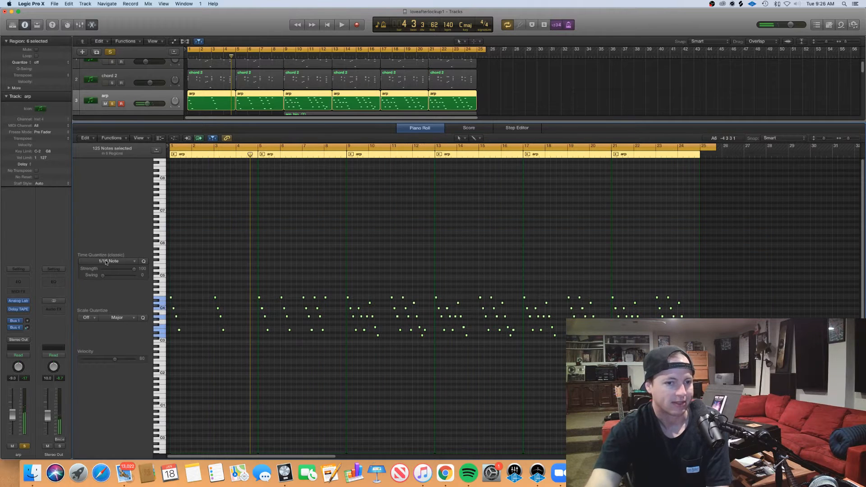
pyautogui.click(108, 262)
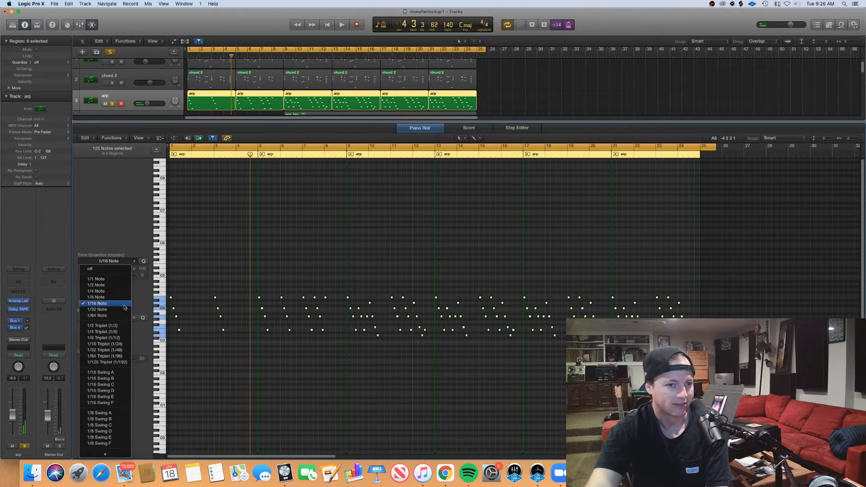
pyautogui.click(97, 297)
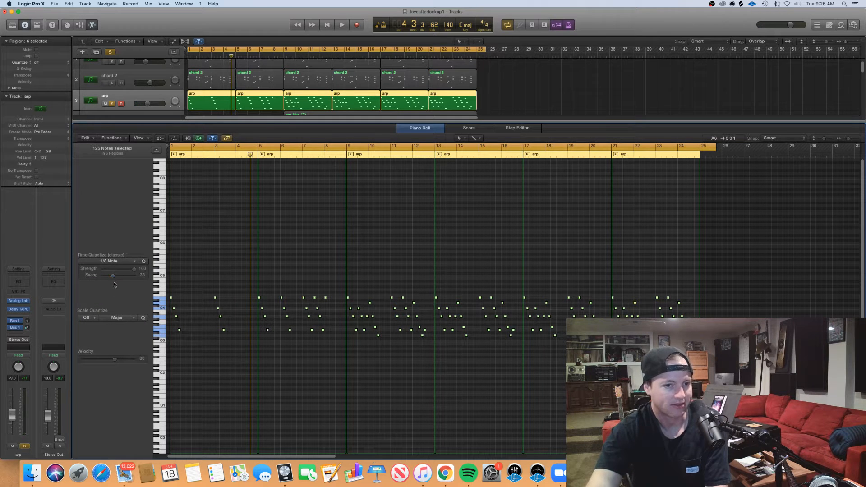
# Play the swung arp and inspect the shifted note positions around bar 3 up close
pyautogui.press('space')
pyautogui.scroll(10, 210, 337)
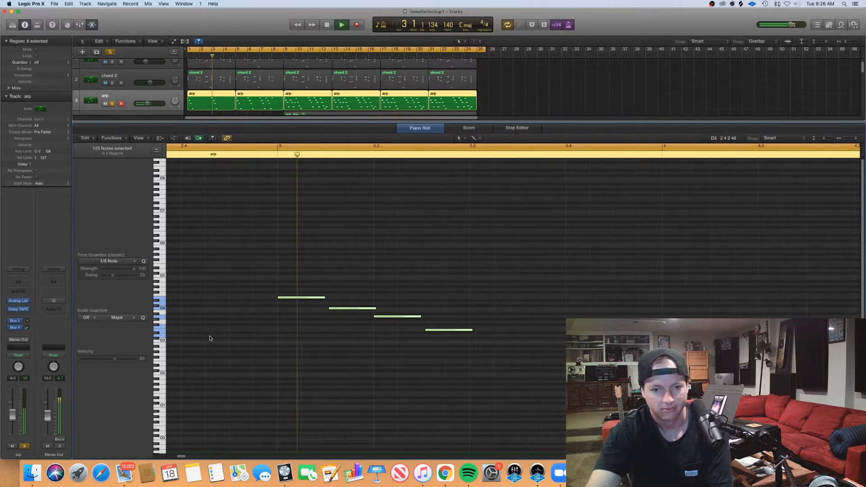
pyautogui.press('space')
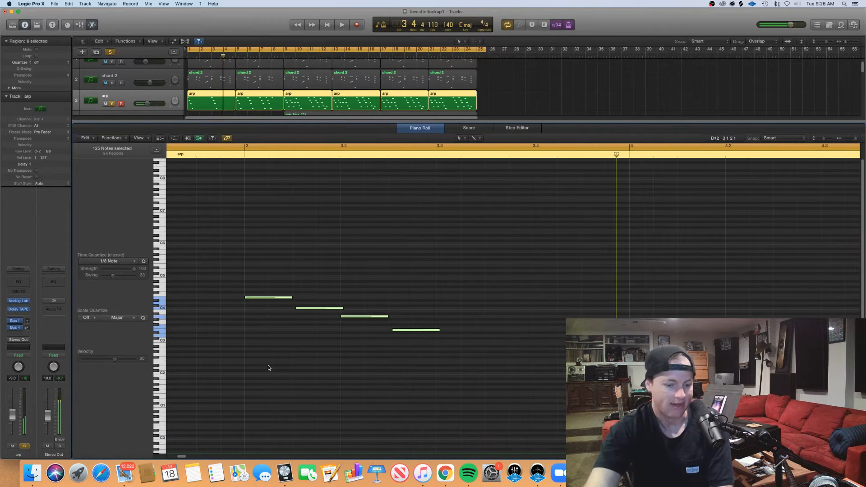
pyautogui.scroll(5, 275, 366)
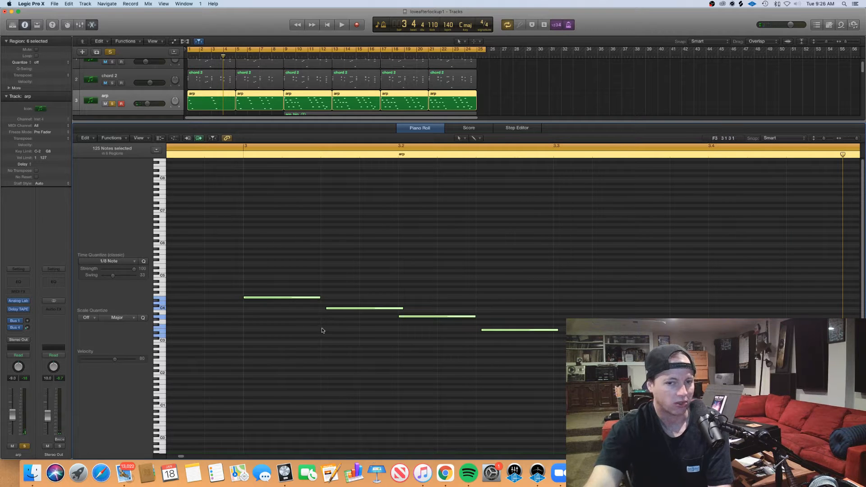
# Select the second and fourth arp notes at bar 3 in turn and trim the fourth note's start slightly
pyautogui.moveTo(314, 327); pyautogui.dragTo(338, 305)
pyautogui.moveTo(460, 350); pyautogui.dragTo(494, 333)
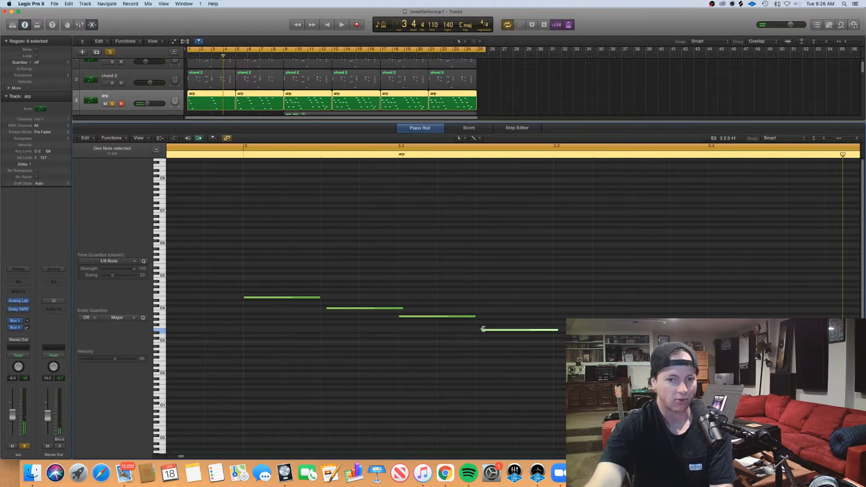
pyautogui.moveTo(483, 329); pyautogui.dragTo(483, 330)
pyautogui.click(486, 367)
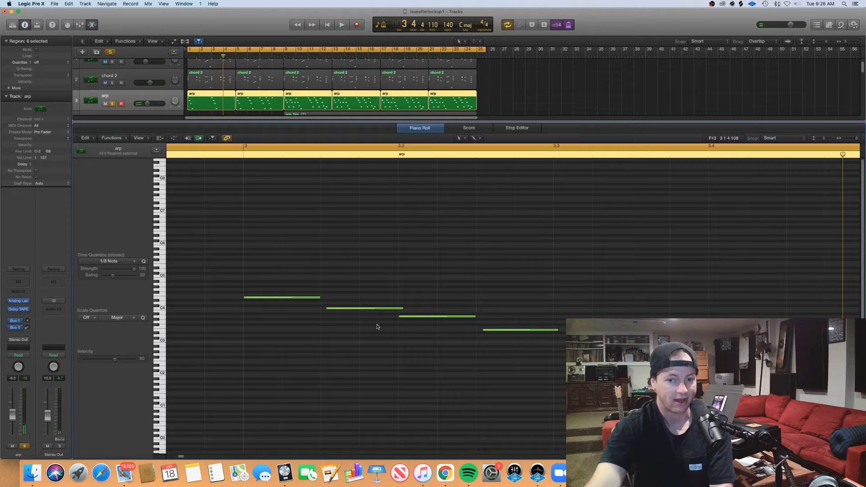
# Play the opening of the arp and set the quantize swing to 0
pyautogui.scroll(-8, 418, 360)
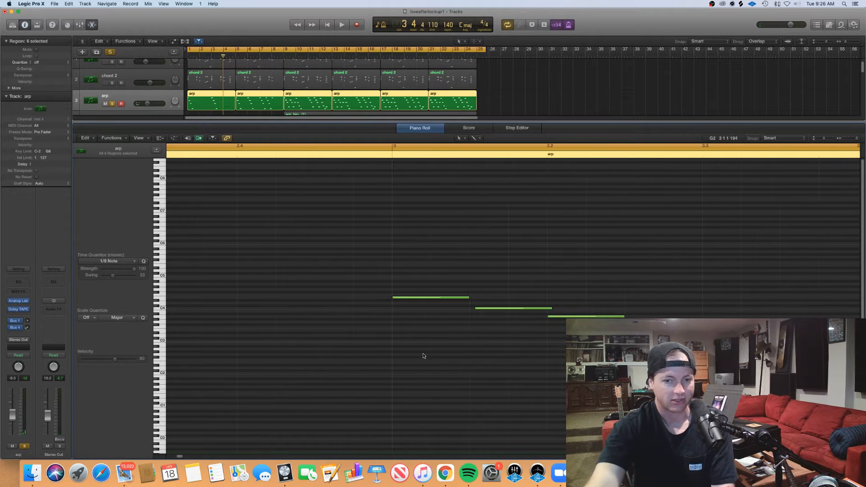
pyautogui.press('space')
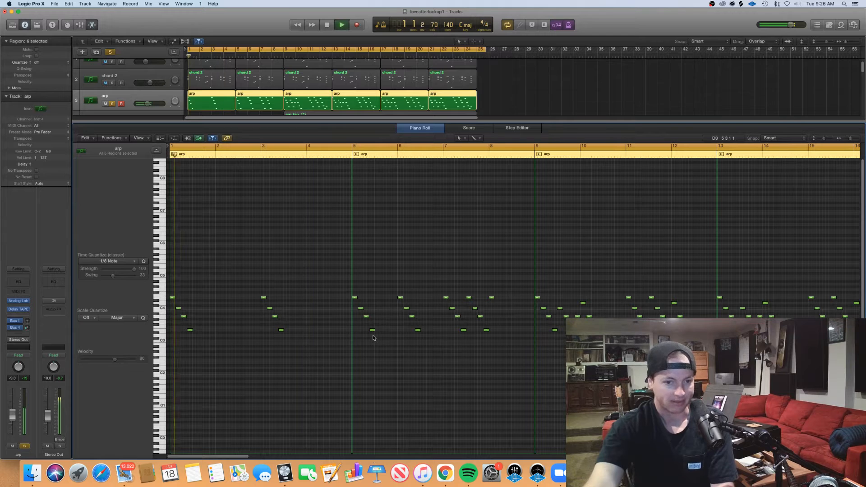
pyautogui.press('space')
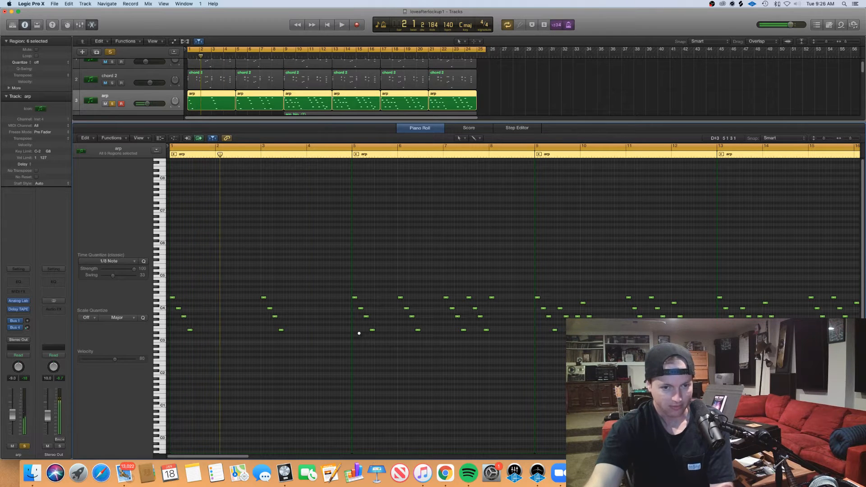
pyautogui.scroll(3, 348, 333)
pyautogui.moveTo(112, 277); pyautogui.dragTo(103, 277)
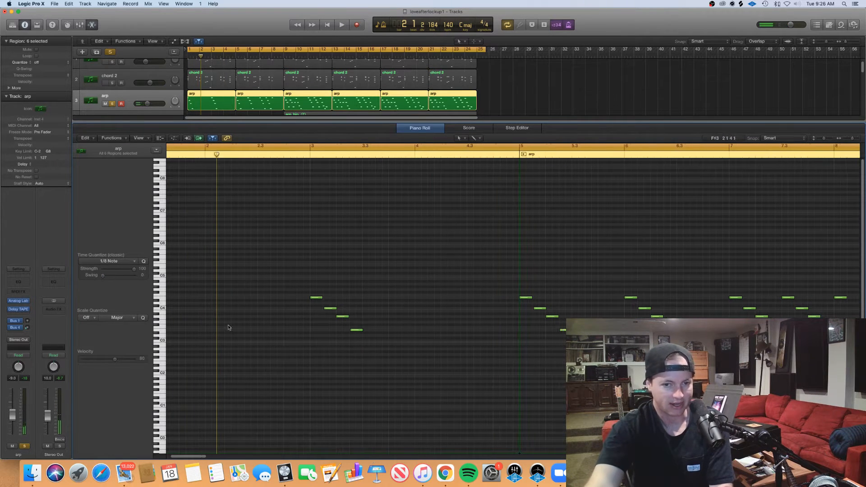
# Adjust the start points of the four arp notes at bar 3 by hand, making the first and third start slightly late
pyautogui.scroll(4, 230, 329)
pyautogui.hscroll(2, 265, 330)
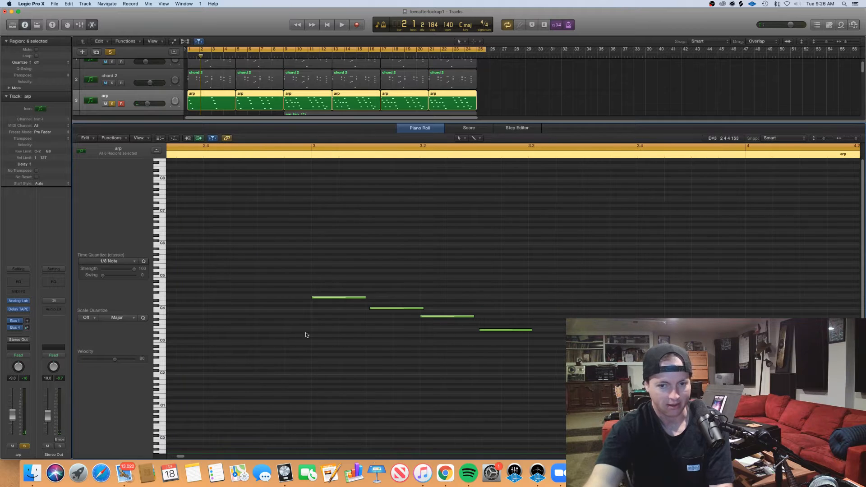
pyautogui.moveTo(370, 309); pyautogui.dragTo(372, 308)
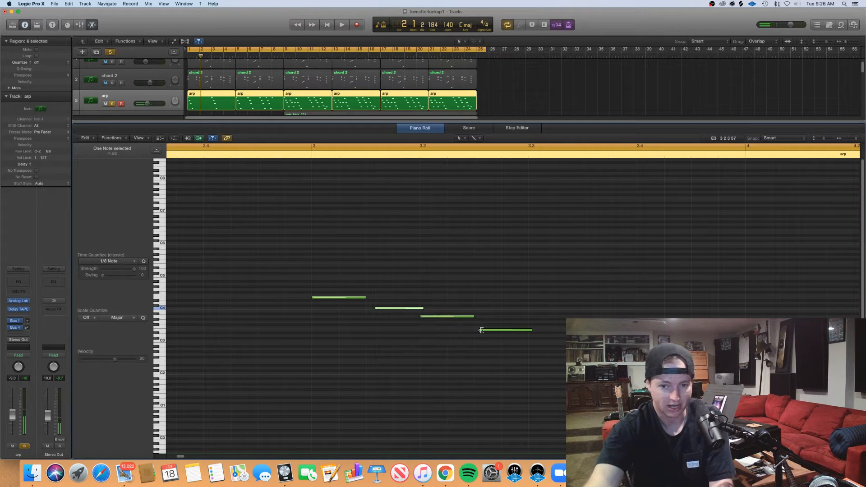
pyautogui.moveTo(481, 330); pyautogui.dragTo(480, 330)
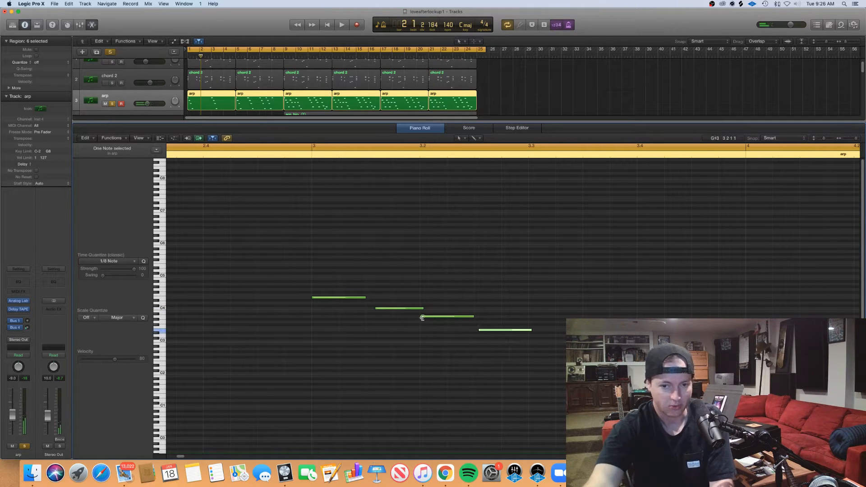
pyautogui.moveTo(422, 317); pyautogui.dragTo(369, 310)
pyautogui.moveTo(312, 297); pyautogui.dragTo(316, 298)
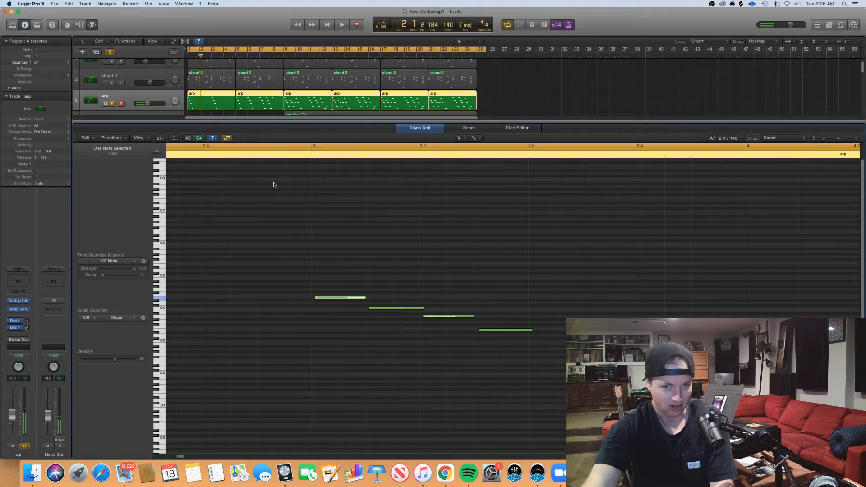
# Play the hand-adjusted arp notes at bar 3 and view them alongside the phrase at bar 1
pyautogui.press('space')
pyautogui.scroll(-2, 372, 271)
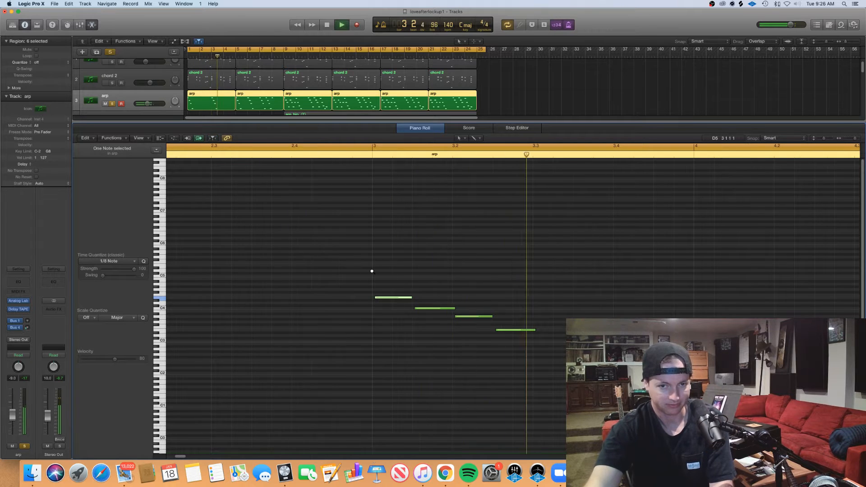
pyautogui.press('super+Left')
pyautogui.press('super+Left')
pyautogui.press('super+Left')
pyautogui.press('super+Left')
pyautogui.press('super+Left')
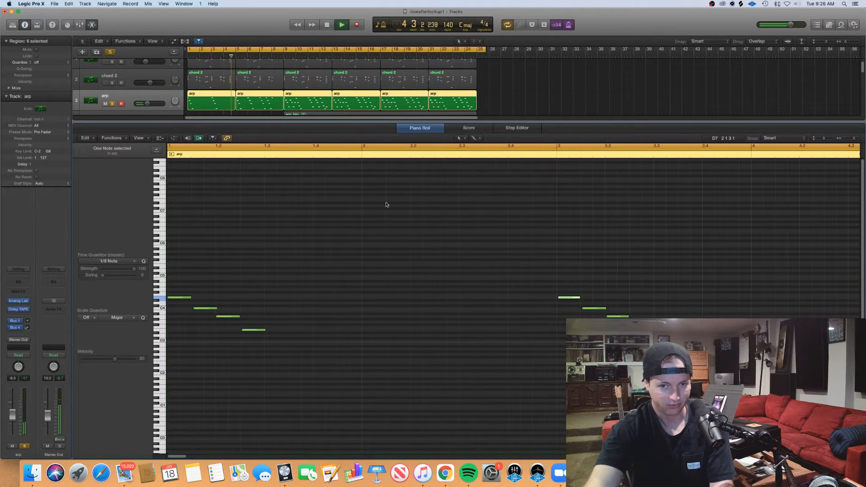
pyautogui.press('space')
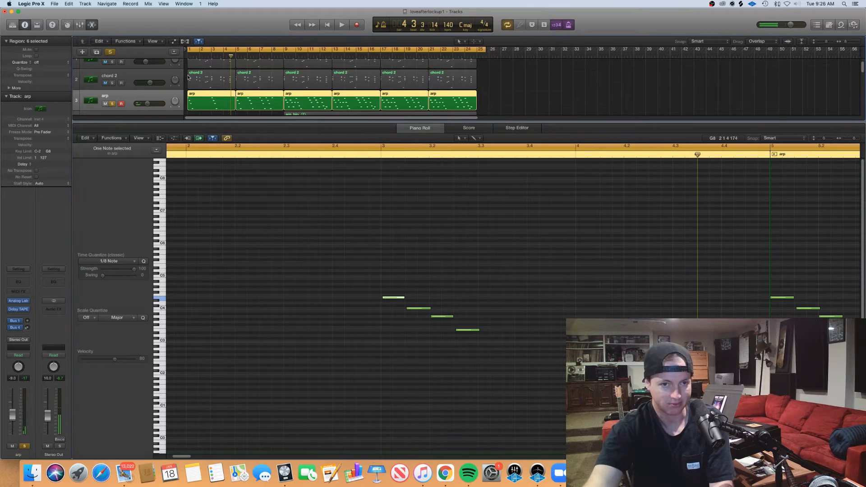
# Audition the arp phrase at bar 5 and compare it by ear with the adjusted phrase at bar 3
pyautogui.scroll(-4, 308, 208)
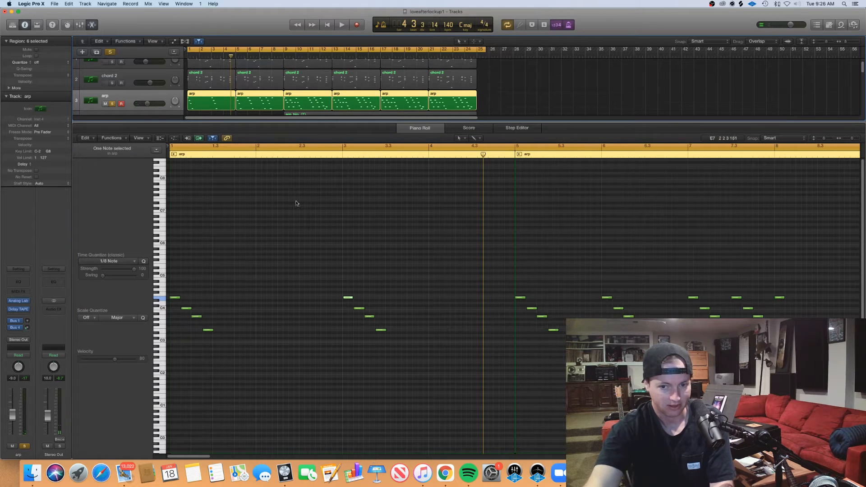
pyautogui.click(514, 154)
pyautogui.press('space')
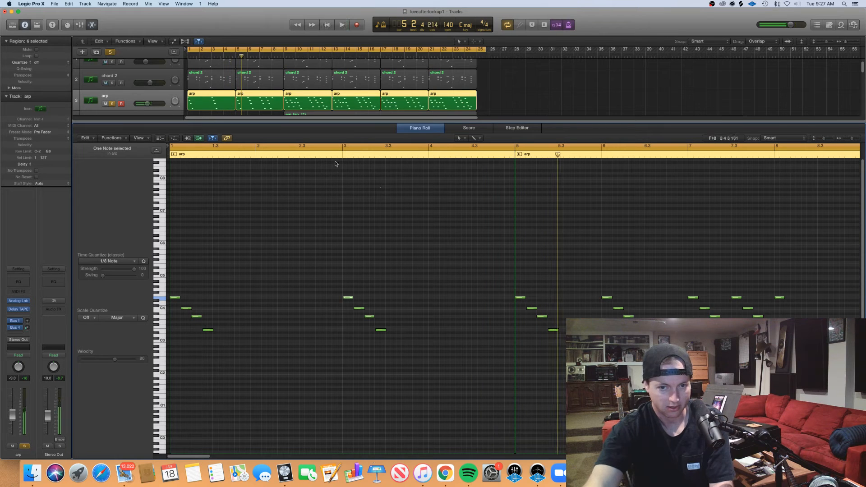
pyautogui.click(339, 156)
pyautogui.press('space')
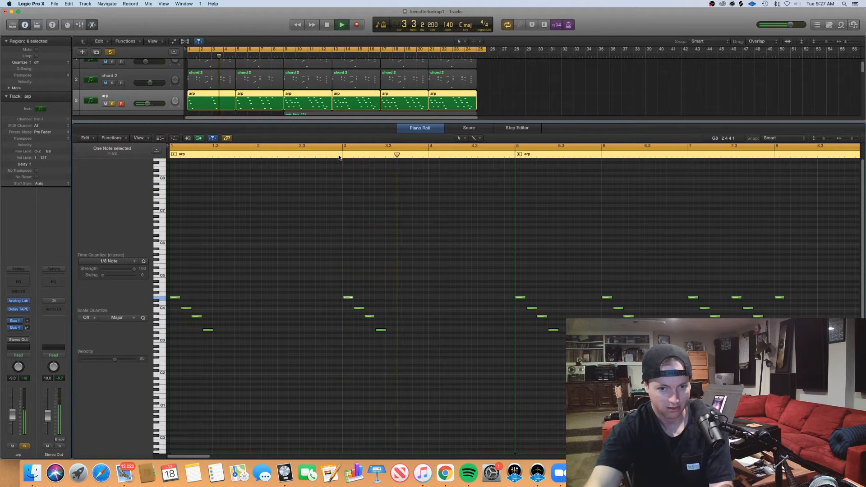
pyautogui.press('space')
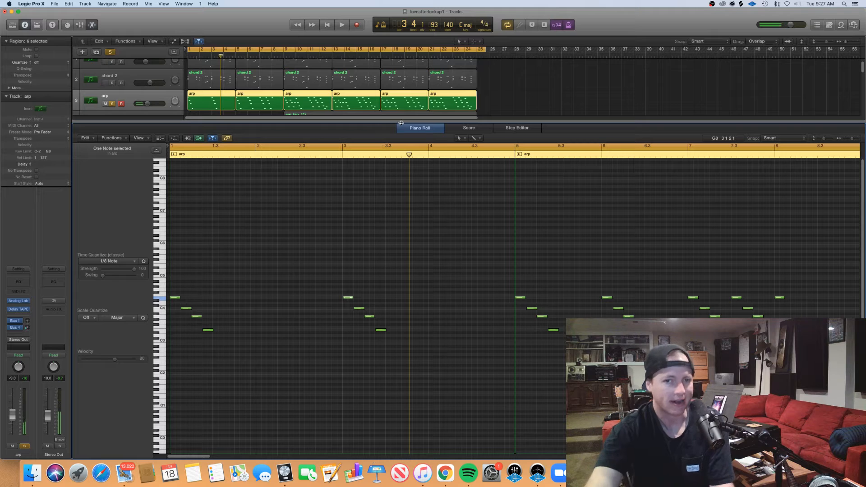
# Close the Piano Roll and deselect the arp regions in the arrangement
pyautogui.press('p')
pyautogui.click(566, 216)
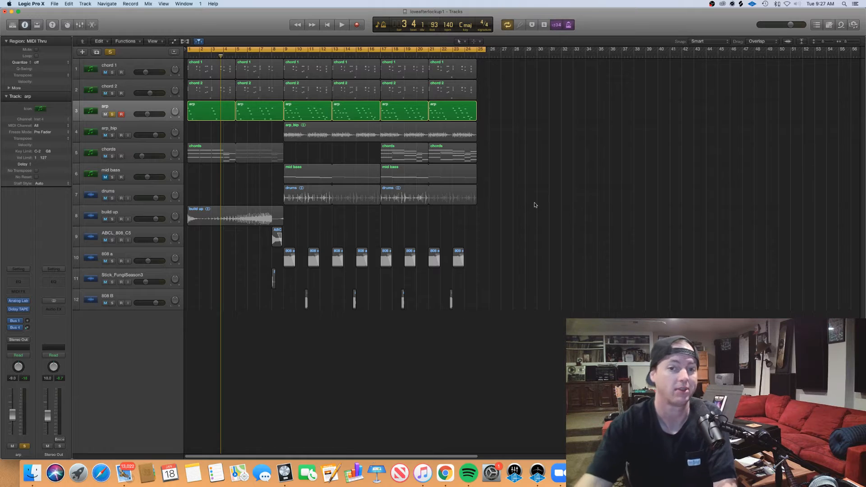
pyautogui.moveTo(283, 153)
pyautogui.mouseDown()
pyautogui.moveTo(245, 153)
pyautogui.moveTo(284, 154)
pyautogui.mouseUp()
pyautogui.click(273, 144)
pyautogui.click(260, 138)
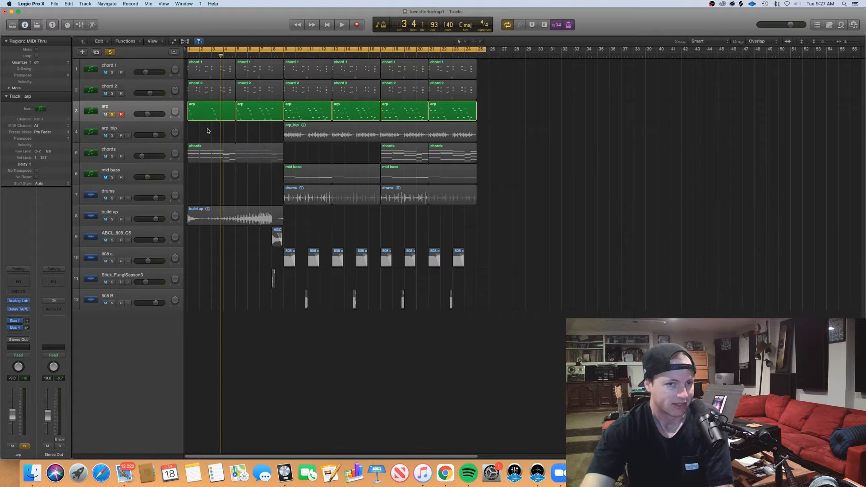
# Reopen all six arp regions to review their notes in the Piano Roll, and return to the arrangement with nothing selected
pyautogui.moveTo(521, 116); pyautogui.dragTo(228, 118)
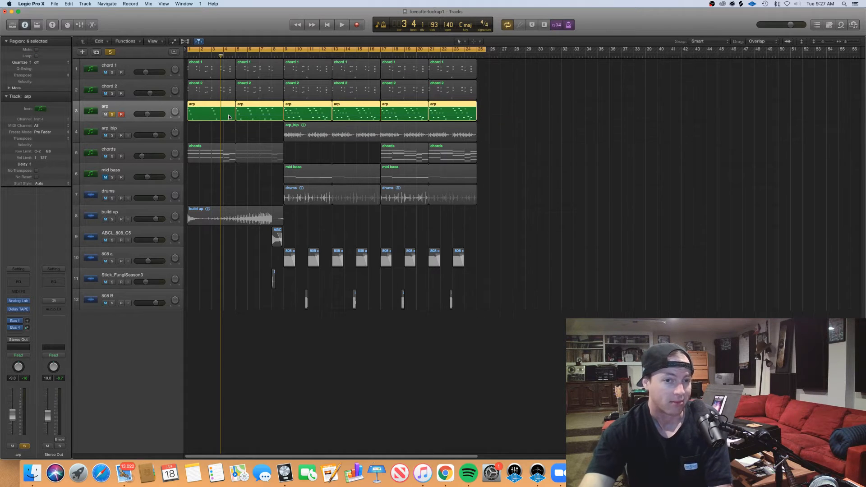
pyautogui.doubleClick(229, 118)
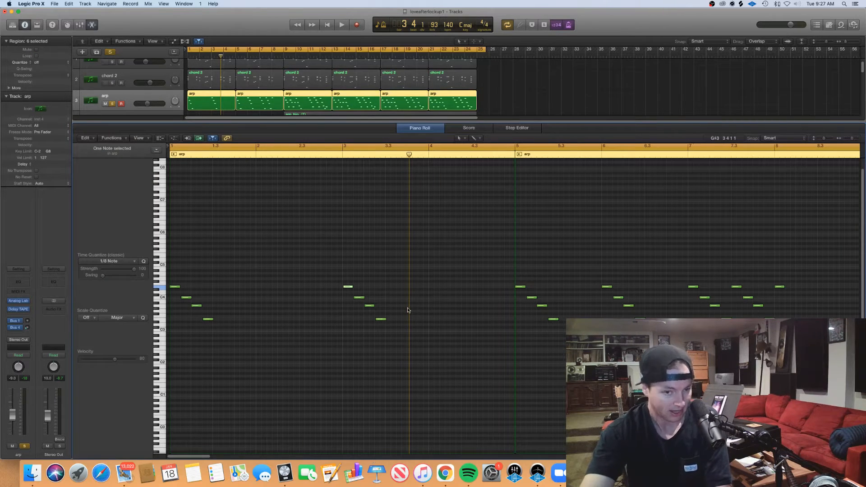
pyautogui.press('super+Left')
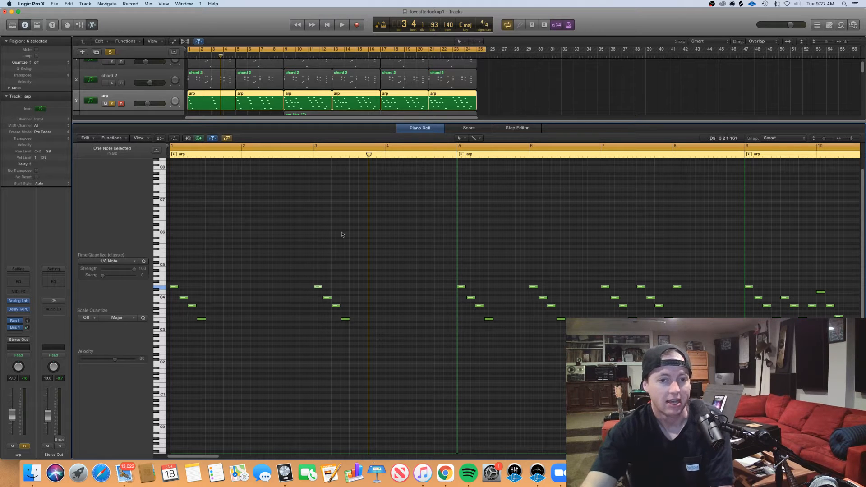
pyautogui.press('p')
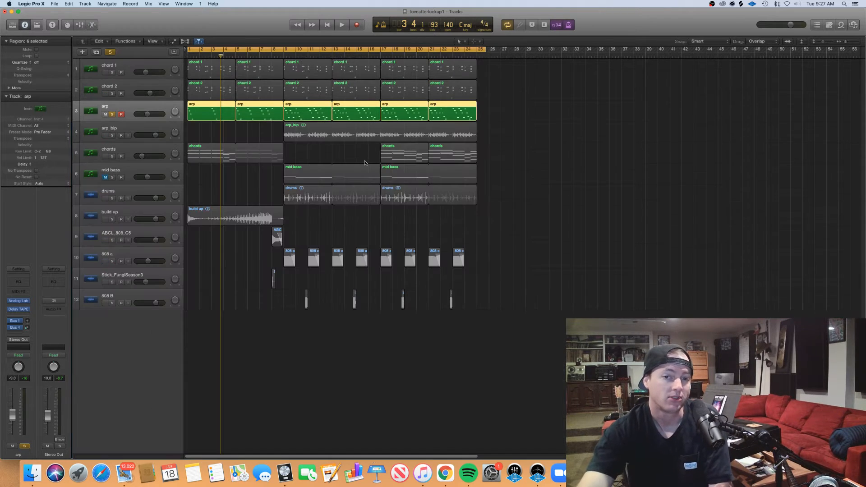
pyautogui.click(255, 137)
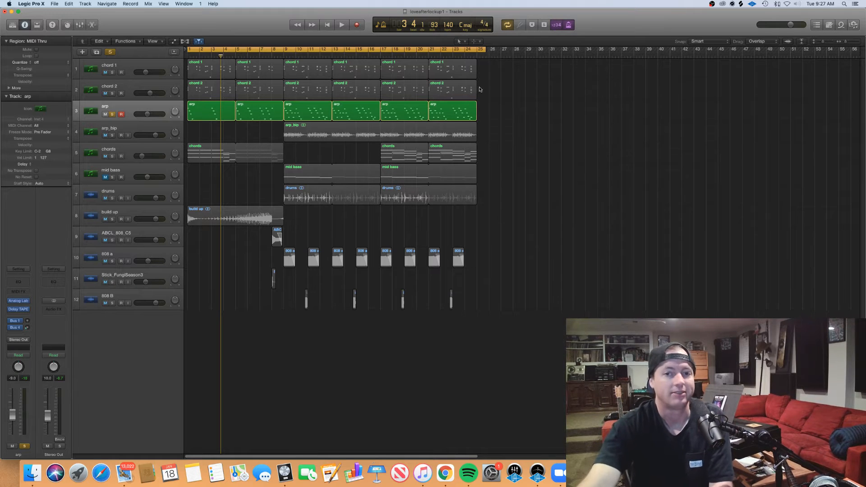
# Solo the chord 1 and chord 2 tracks and open all their regions together in the Piano Roll
pyautogui.moveTo(494, 92); pyautogui.dragTo(198, 70)
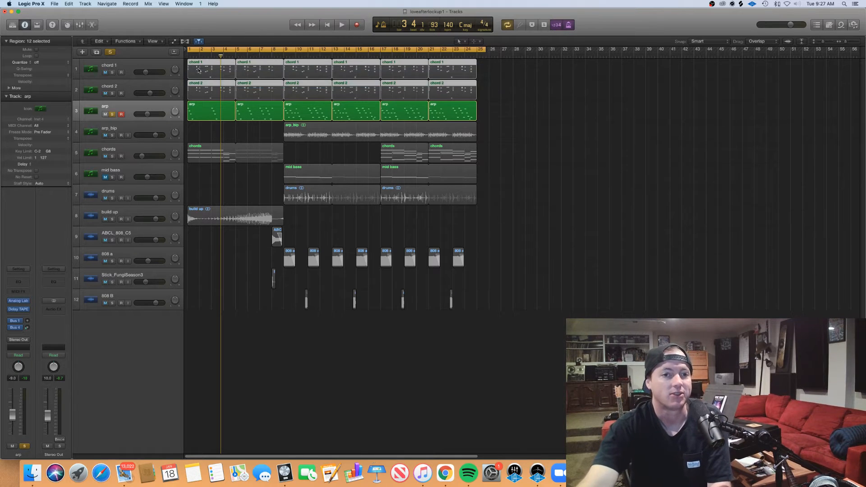
pyautogui.click(112, 94)
pyautogui.click(110, 72)
pyautogui.doubleClick(208, 72)
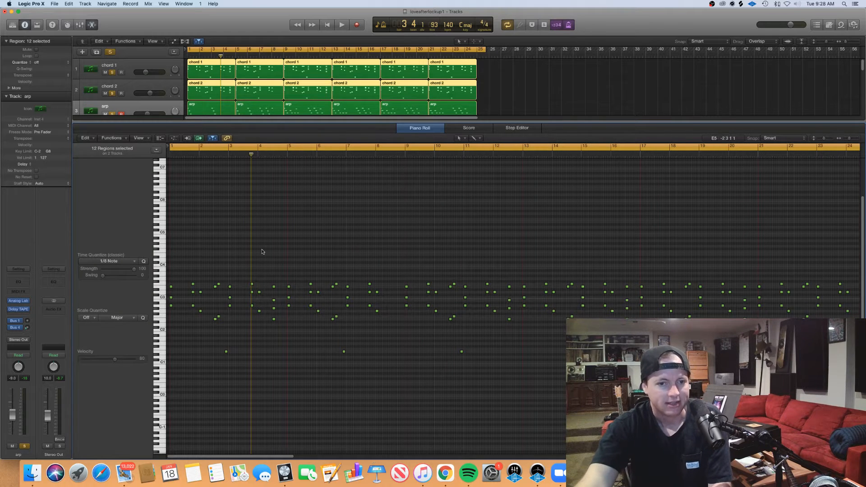
# Examine the timing of the chord 1 and chord 2 notes over the first eight bars, and close the Piano Roll
pyautogui.press('super+Right')
pyautogui.press('super+Right')
pyautogui.press('super+Right')
pyautogui.press('super+Right')
pyautogui.press('super+Right')
pyautogui.press('super+Left')
pyautogui.press('super+Left')
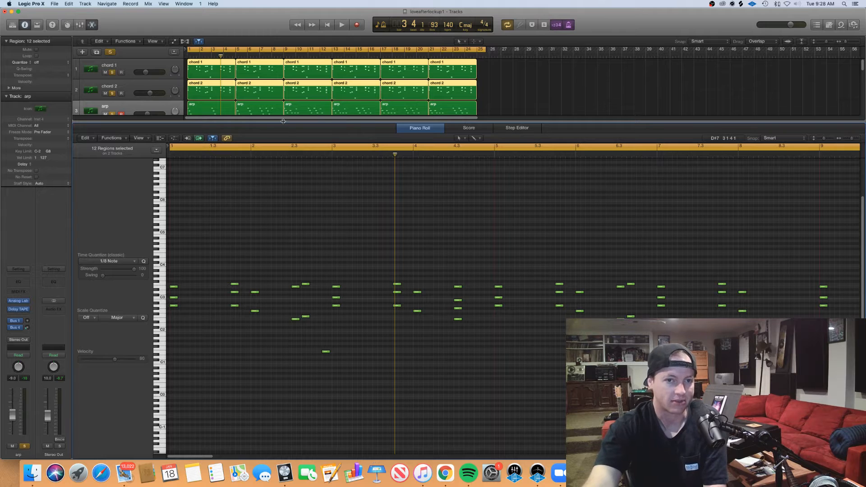
pyautogui.press('e')
# Open all the arp regions in the Piano Roll, select every note and quantize them to 1/8 Note with a swing of 24
pyautogui.click(430, 112)
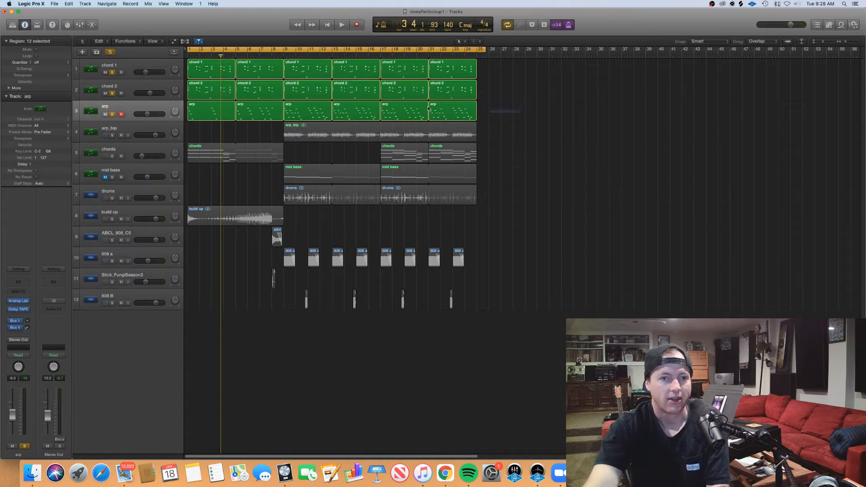
pyautogui.press('e')
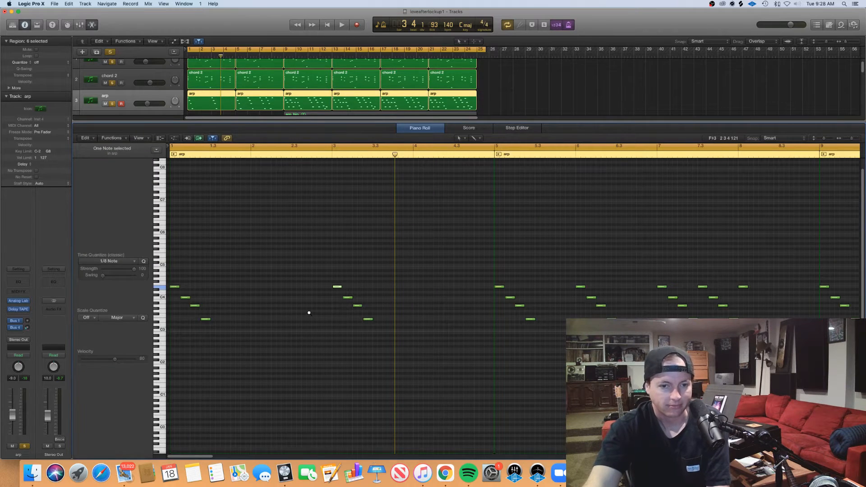
pyautogui.scroll(-5, 308, 316)
pyautogui.moveTo(852, 365); pyautogui.dragTo(133, 272)
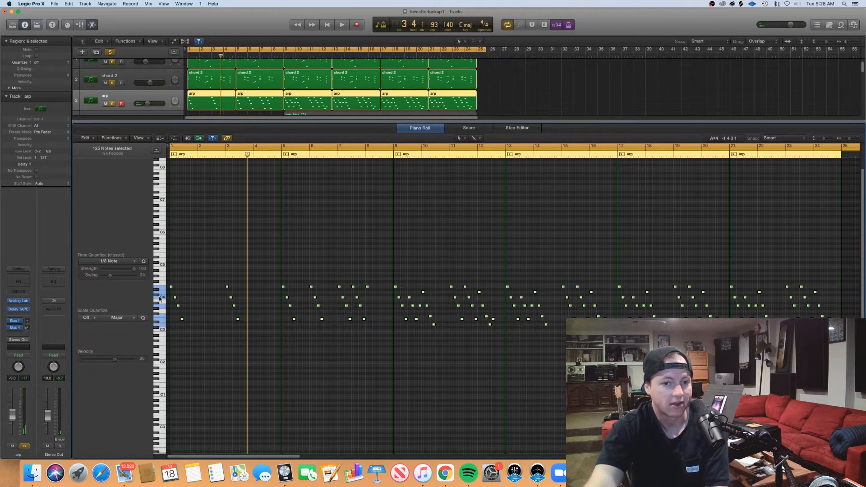
# Examine the requantized arp notes up close from bar 3 onward, and return to the view of the whole pattern
pyautogui.press('super+Right')
pyautogui.press('super+Right')
pyautogui.press('super+Right')
pyautogui.press('super+Right')
pyautogui.press('super+Right')
pyautogui.press('super+Right')
pyautogui.click(223, 297)
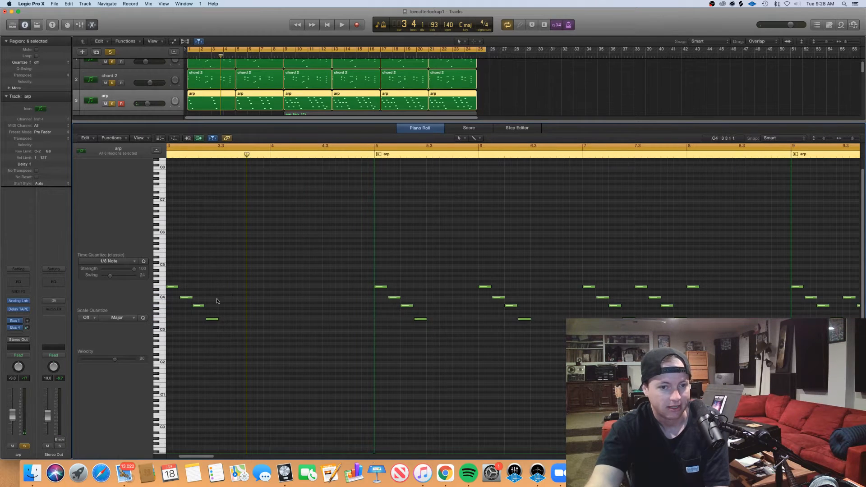
pyautogui.press('super+Left')
pyautogui.press('super+Left')
pyautogui.press('super+Left')
pyautogui.press('super+Left')
pyautogui.press('super+Left')
pyautogui.press('super+Left')
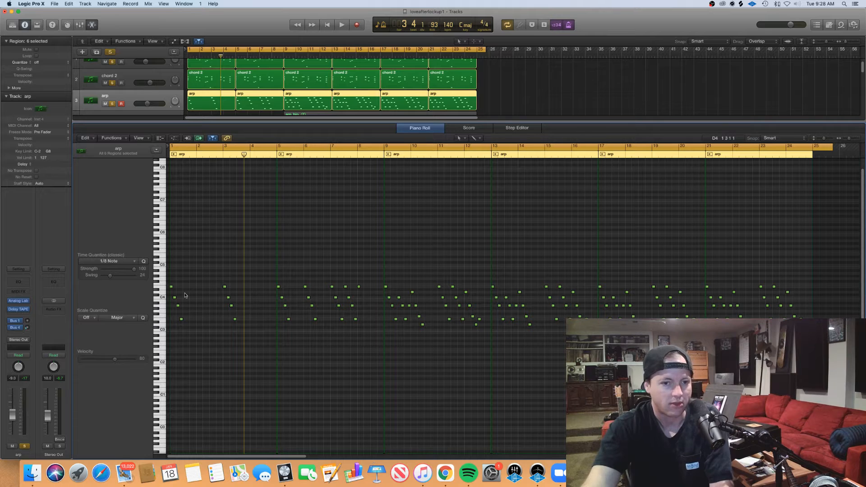
# Select a scattered handful of arp notes across the regions and raise their velocity to 85
pyautogui.moveTo(188, 292); pyautogui.dragTo(170, 288)
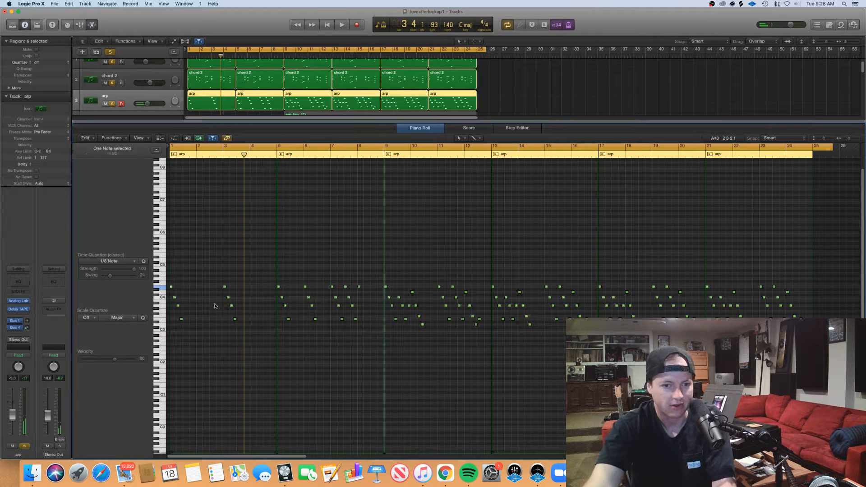
pyautogui.keyDown('shift'); pyautogui.click(228, 298); pyautogui.keyUp('shift')
pyautogui.moveTo(296, 322); pyautogui.dragTo(283, 305)
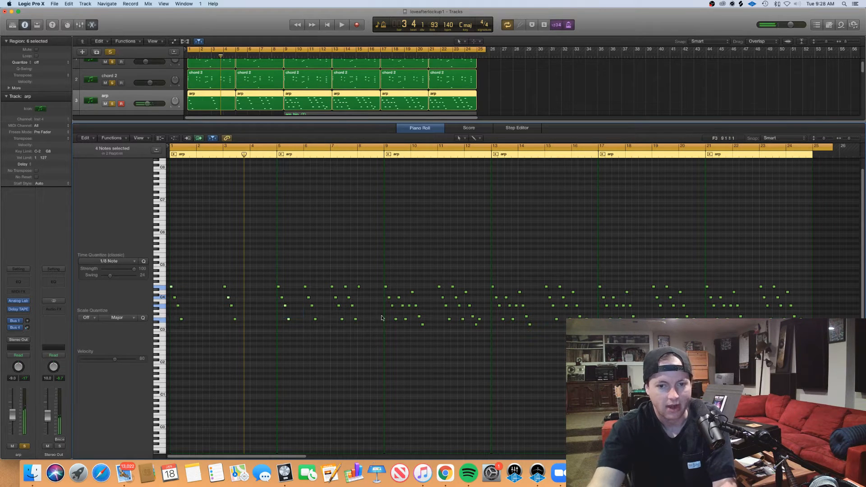
pyautogui.moveTo(377, 321); pyautogui.dragTo(412, 301)
pyautogui.moveTo(526, 329); pyautogui.dragTo(513, 316)
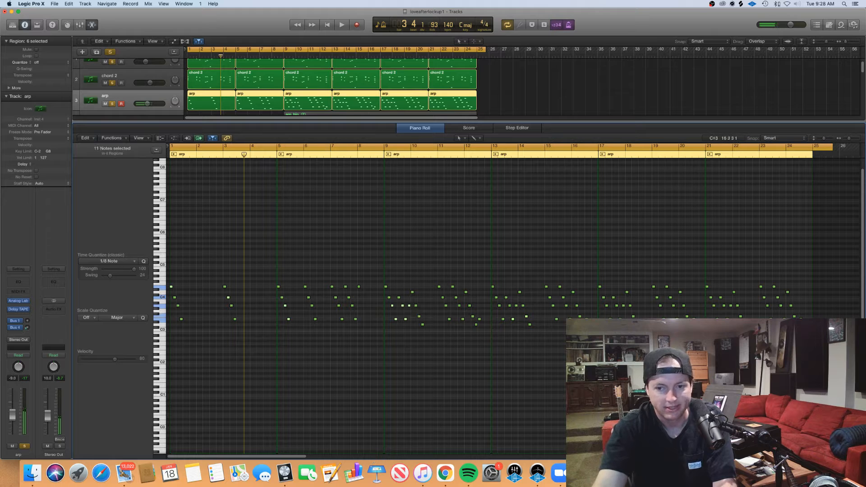
pyautogui.moveTo(644, 308); pyautogui.dragTo(610, 291)
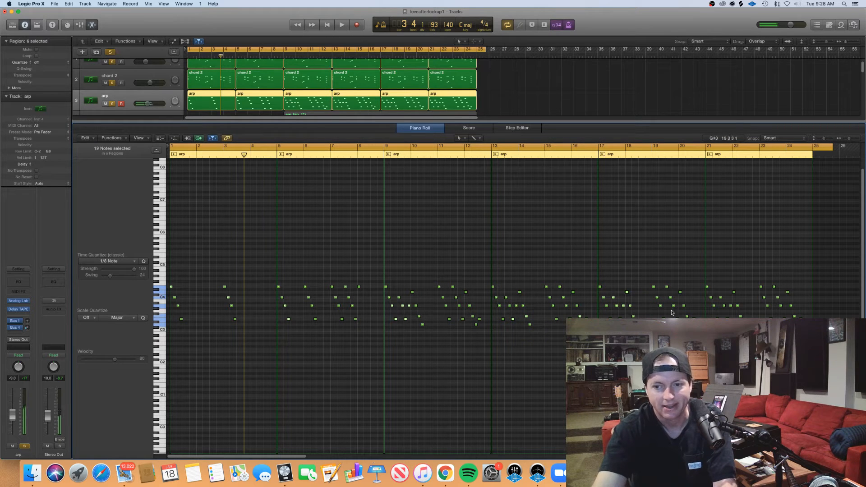
pyautogui.moveTo(675, 316); pyautogui.dragTo(579, 314)
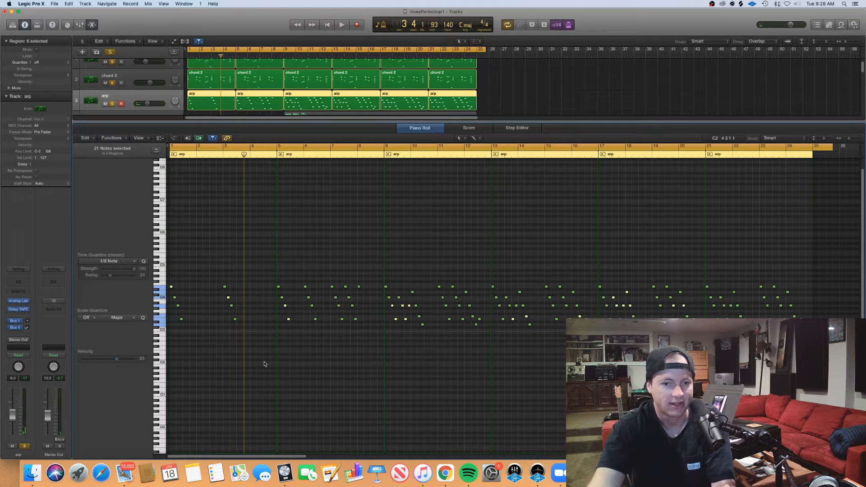
pyautogui.click(318, 362)
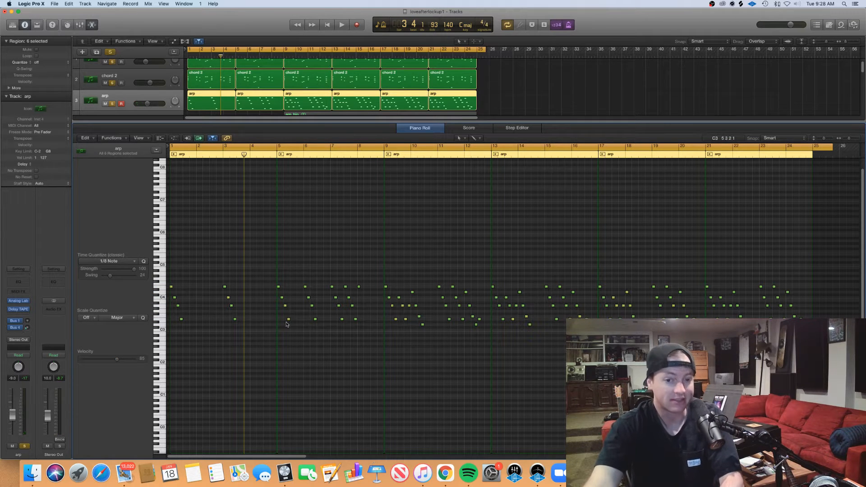
# Examine the arp notes from bar 1 onward, both up close and across the whole pattern
pyautogui.moveTo(296, 330); pyautogui.dragTo(278, 303)
pyautogui.click(303, 339)
pyautogui.scroll(5, 299, 343)
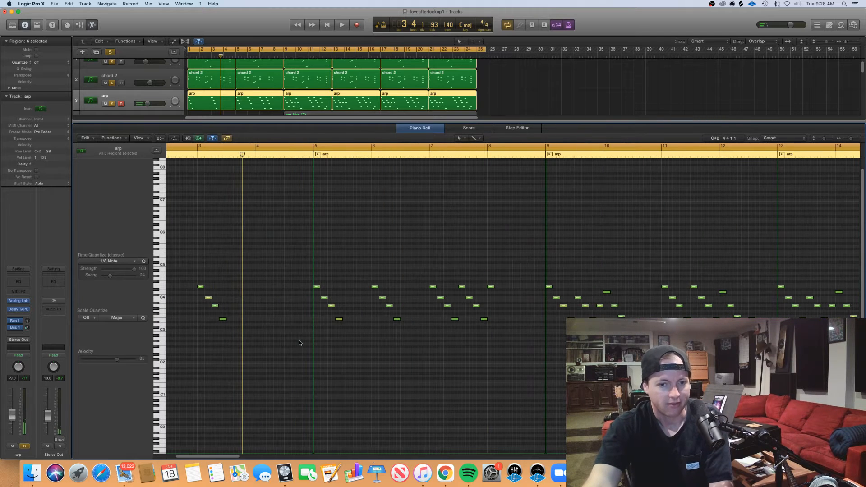
pyautogui.scroll(-10, 327, 343)
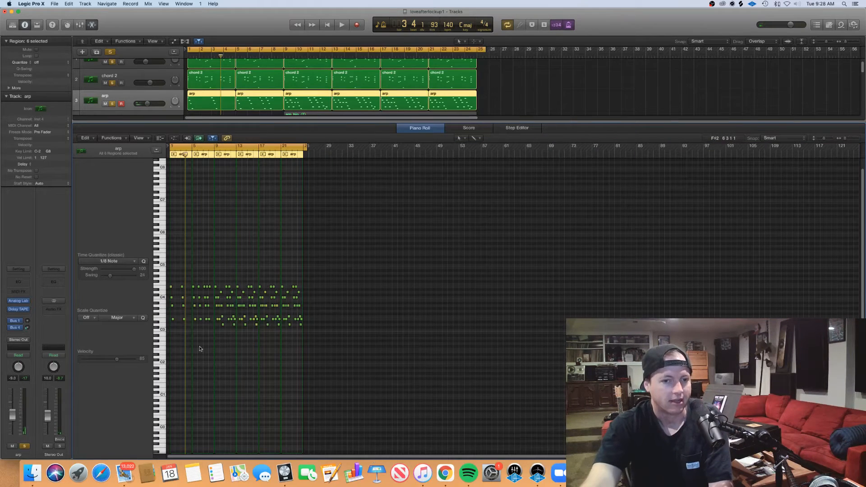
pyautogui.scroll(6, 197, 350)
pyautogui.scroll(-2, 198, 350)
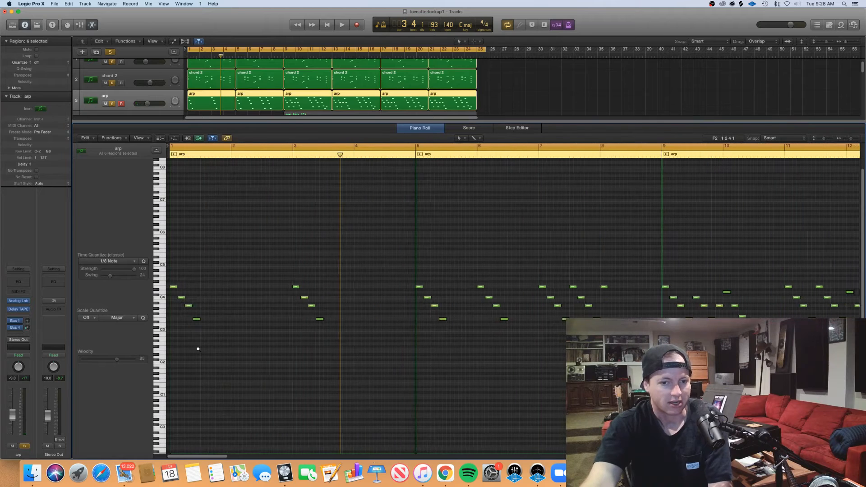
pyautogui.scroll(-1, 197, 351)
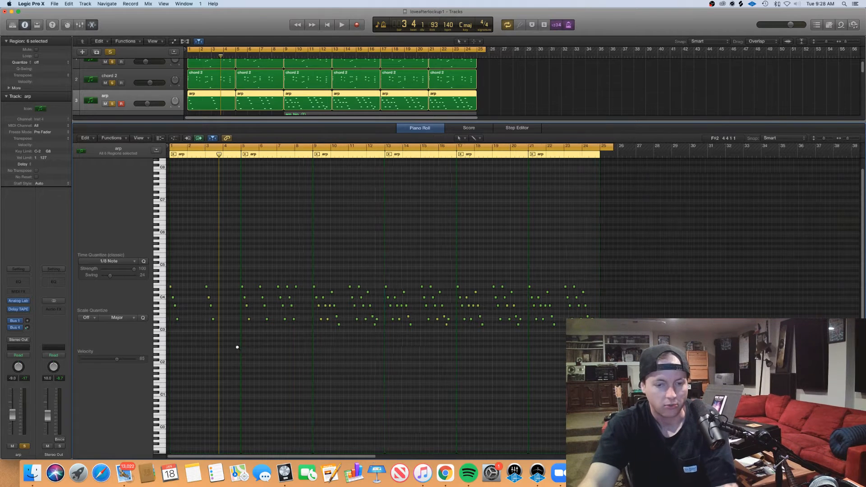
pyautogui.scroll(3, 236, 348)
pyautogui.scroll(-3, 237, 349)
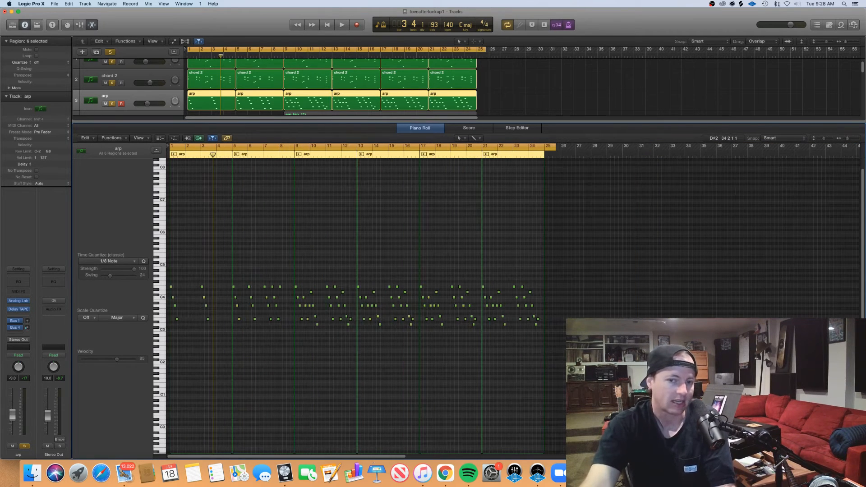
# Select every arp note and apply the Random Velocity MIDI transform with a range of 127 to 40
pyautogui.moveTo(687, 358); pyautogui.dragTo(166, 259)
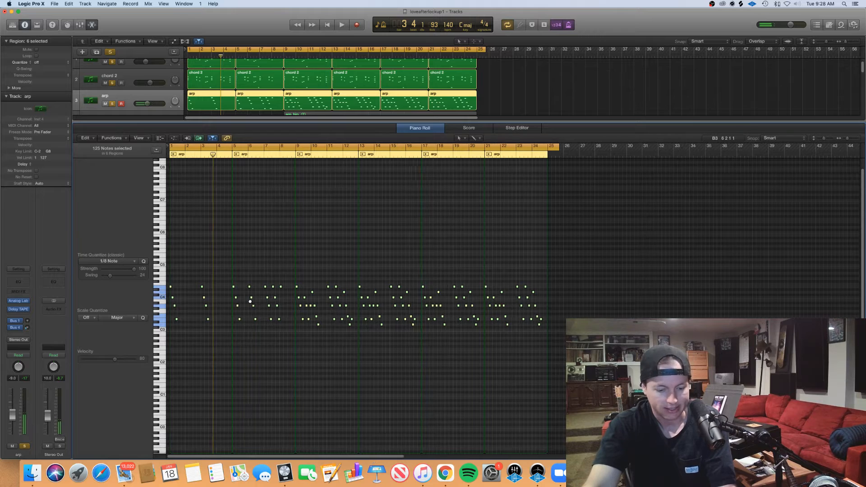
pyautogui.scroll(5, 250, 301)
pyautogui.hscroll(-1, 170, 191)
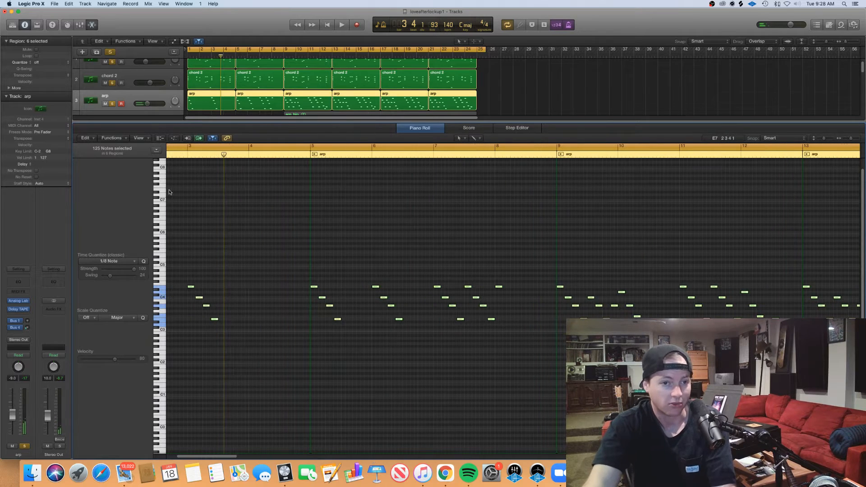
pyautogui.click(122, 140)
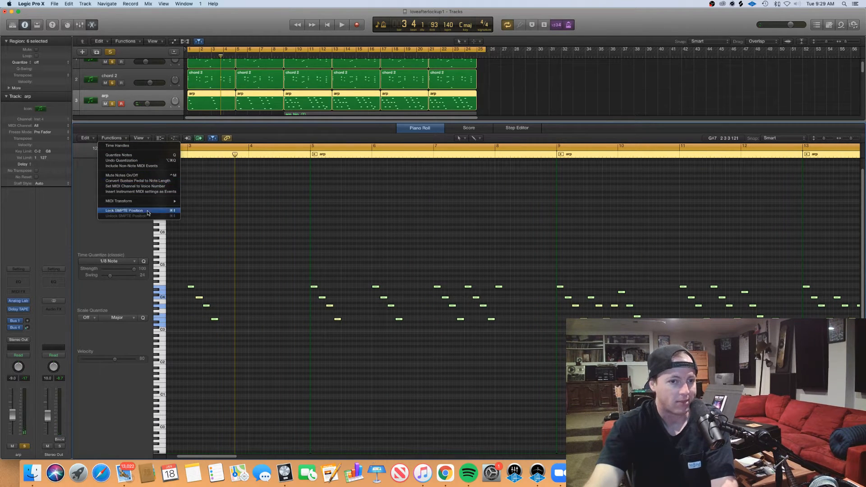
pyautogui.moveTo(148, 201)
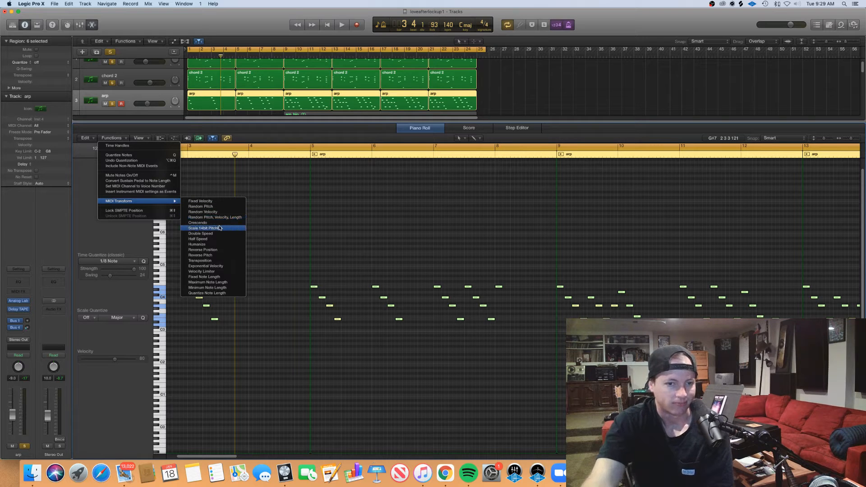
pyautogui.click(224, 214)
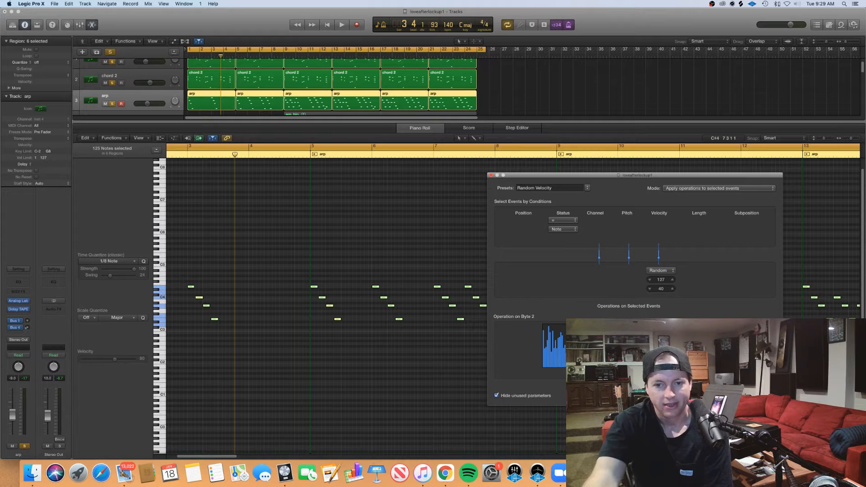
pyautogui.click(746, 396)
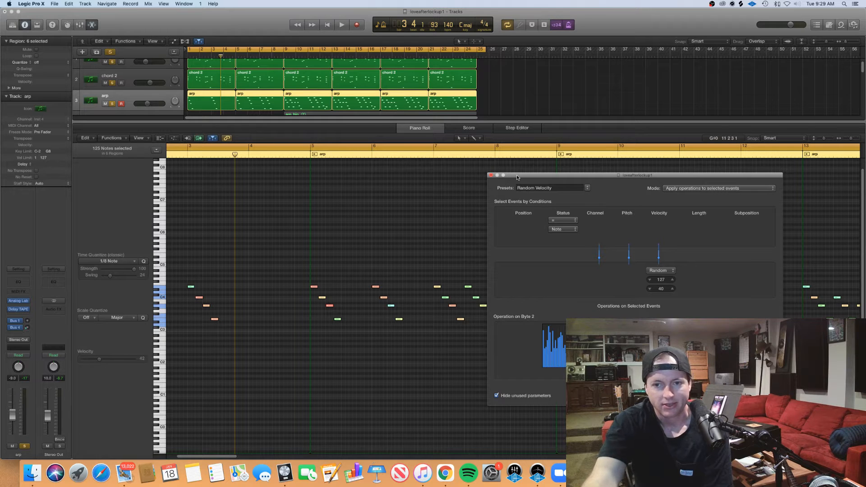
pyautogui.moveTo(517, 177); pyautogui.dragTo(500, 201)
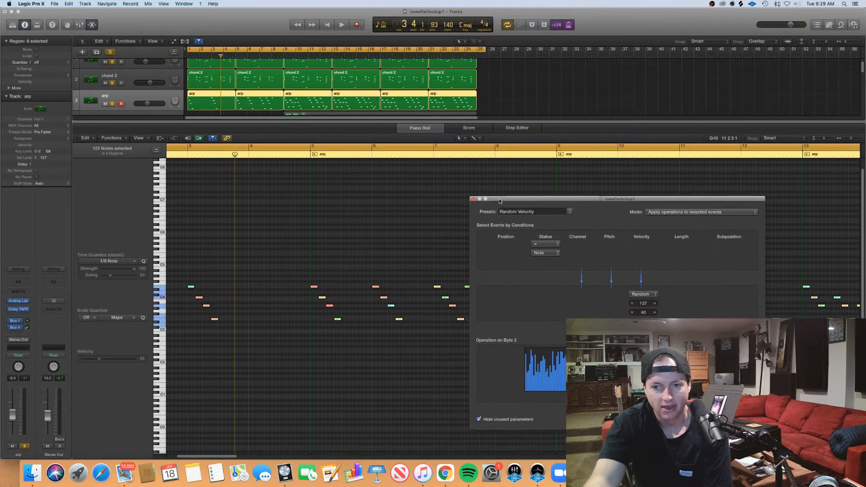
pyautogui.click(472, 199)
pyautogui.scroll(-10, 503, 285)
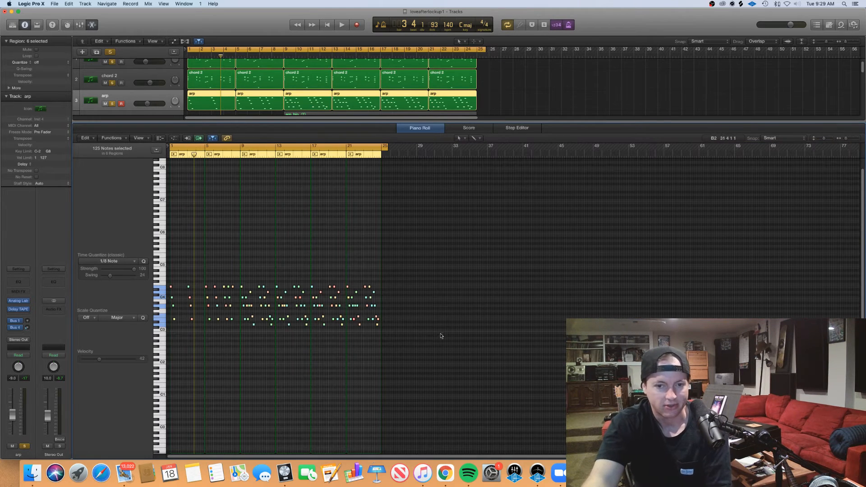
pyautogui.click(442, 333)
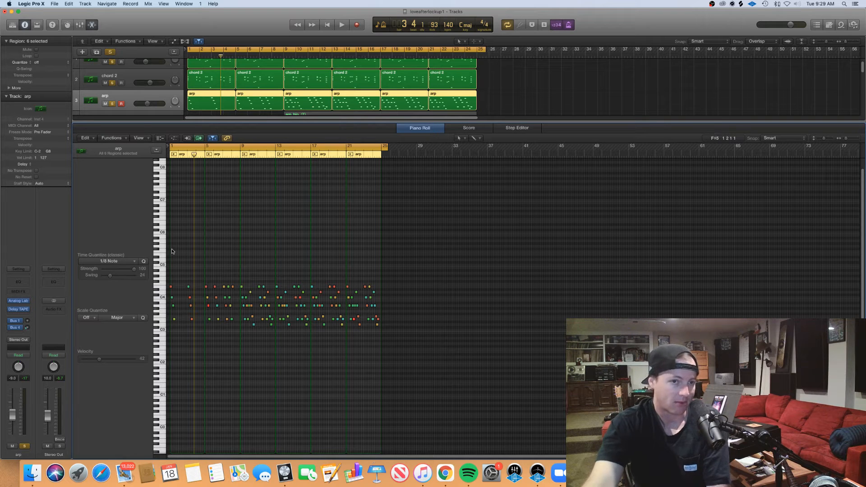
# Solo only the arp track and play it up to about bar 10 to hear the randomized velocities
pyautogui.click(112, 104)
pyautogui.click(112, 104)
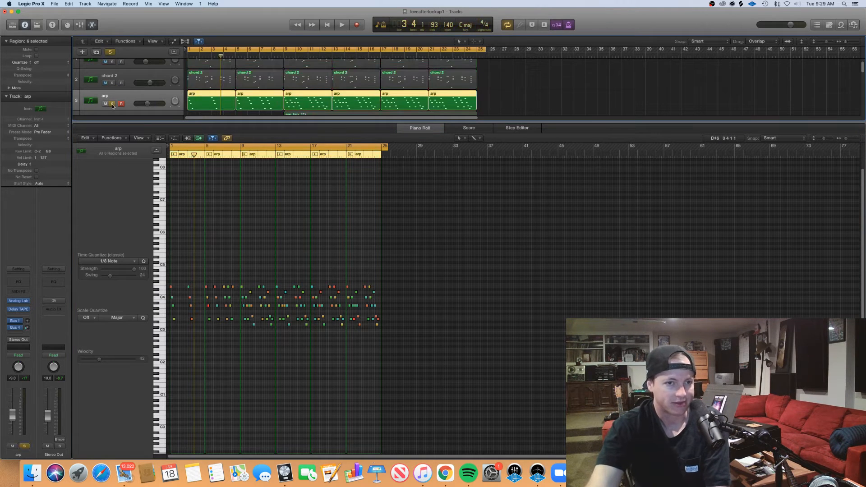
pyautogui.press('space')
pyautogui.scroll(3, 210, 184)
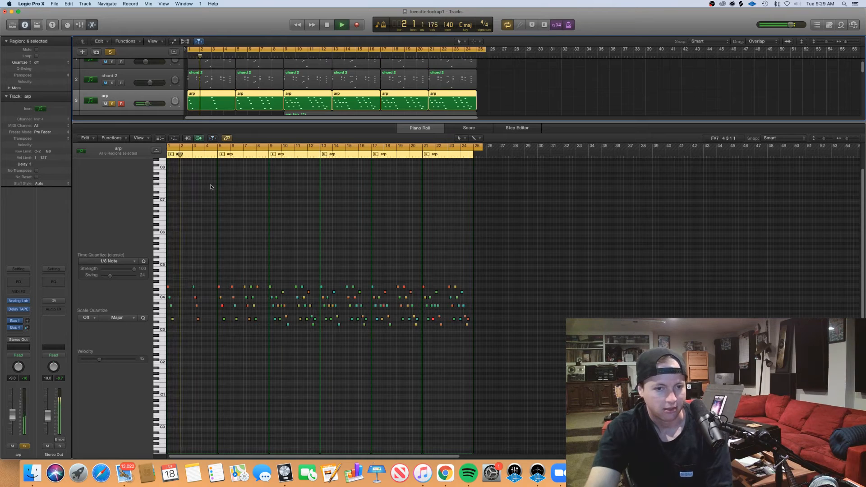
pyautogui.scroll(3, 210, 185)
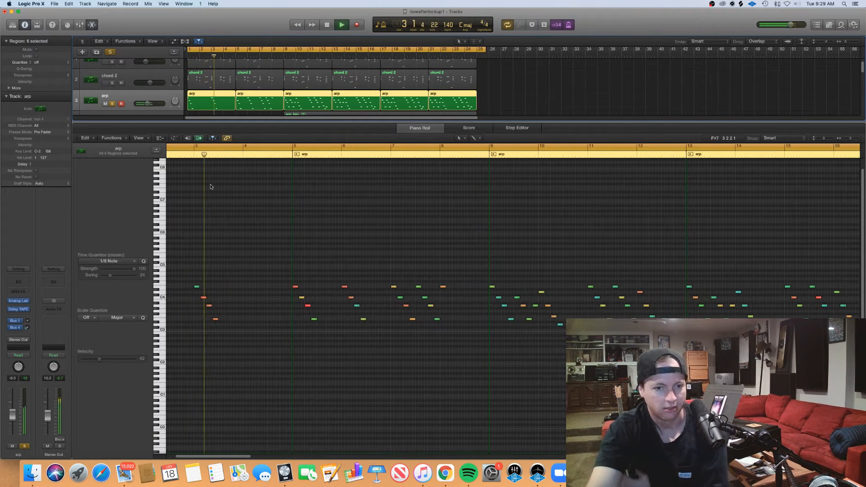
pyautogui.hscroll(-3, 211, 186)
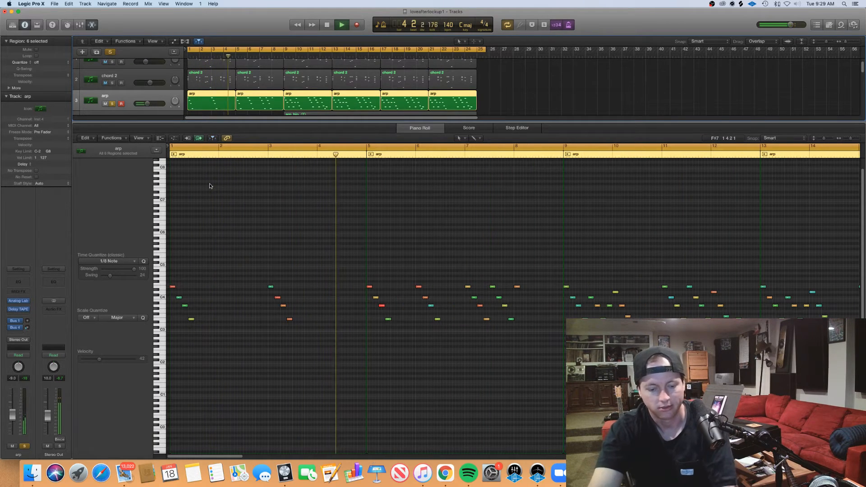
pyautogui.scroll(5, 209, 186)
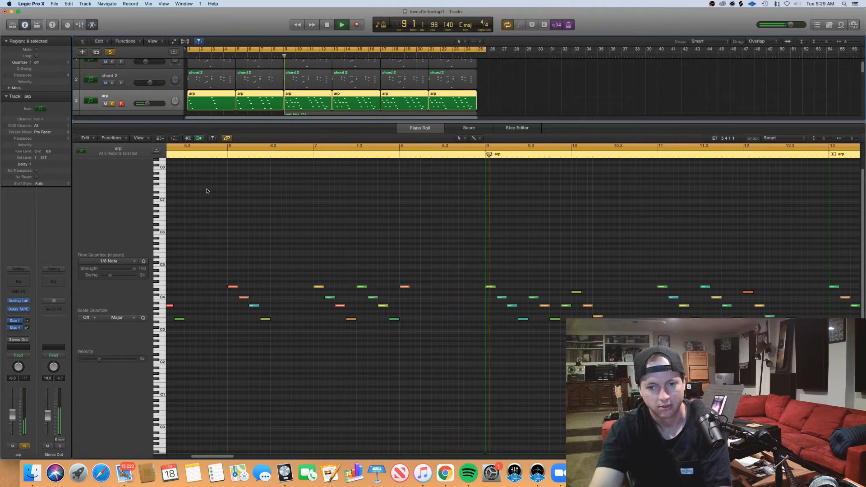
pyautogui.hscroll(-10, 205, 196)
pyautogui.hscroll(10, 206, 195)
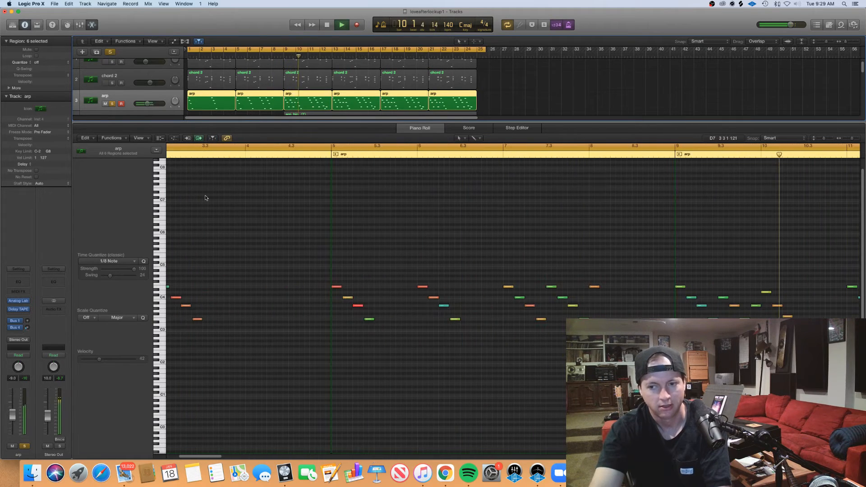
pyautogui.press('space')
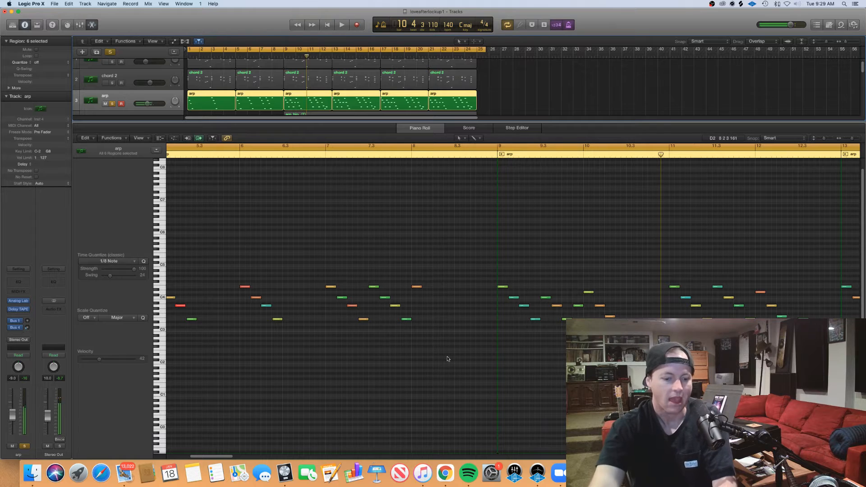
# Select the top arp notes that start bars 9, 11, 13 and 15 and raise their velocity to about 95
pyautogui.hscroll(2, 447, 359)
pyautogui.click(452, 286)
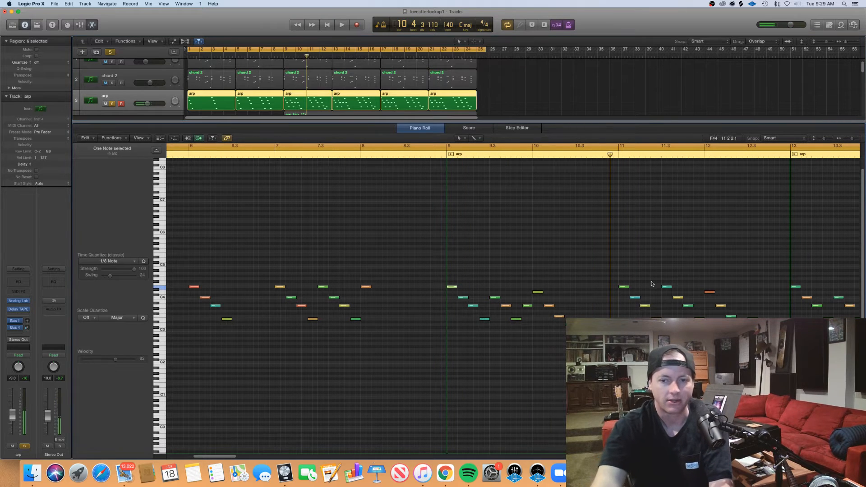
pyautogui.keyDown('shift'); pyautogui.click(623, 287); pyautogui.keyUp('shift')
pyautogui.keyDown('shift'); pyautogui.click(796, 286); pyautogui.keyUp('shift')
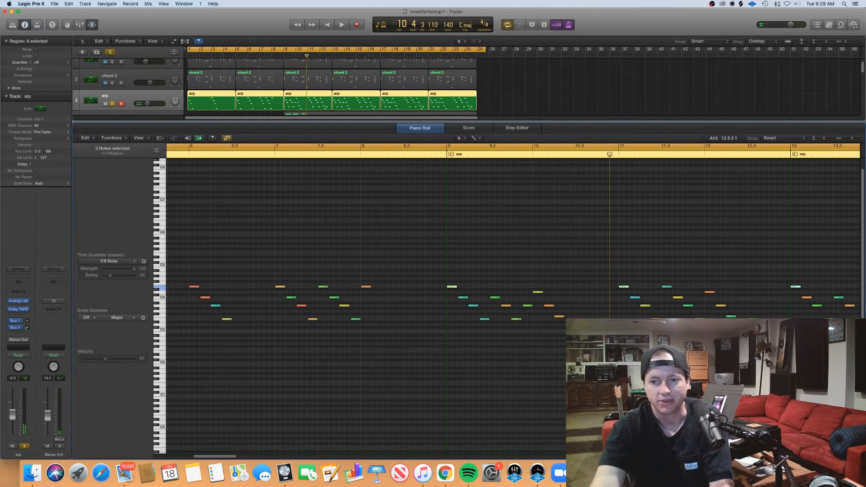
pyautogui.hscroll(5, 754, 338)
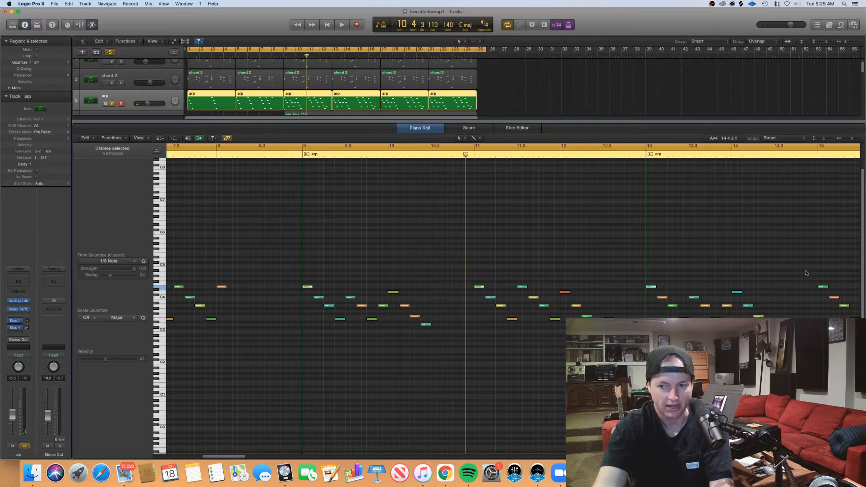
pyautogui.keyDown('shift'); pyautogui.click(822, 286); pyautogui.keyUp('shift')
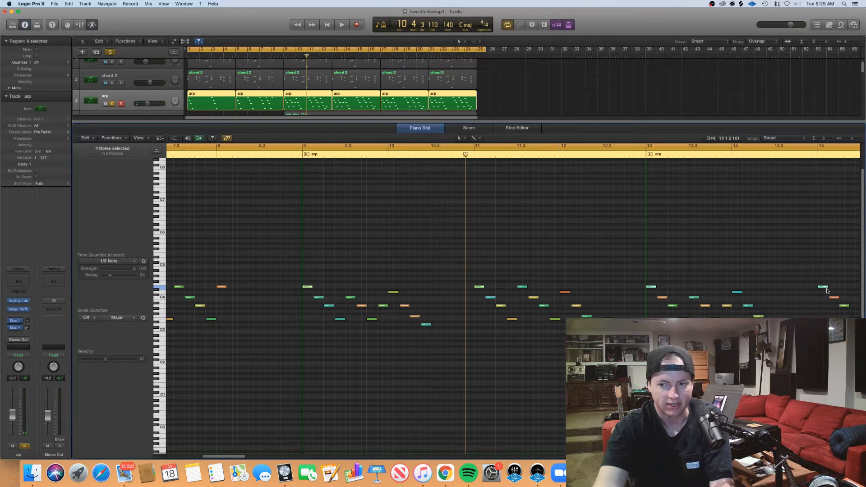
pyautogui.click(122, 359)
pyautogui.click(357, 221)
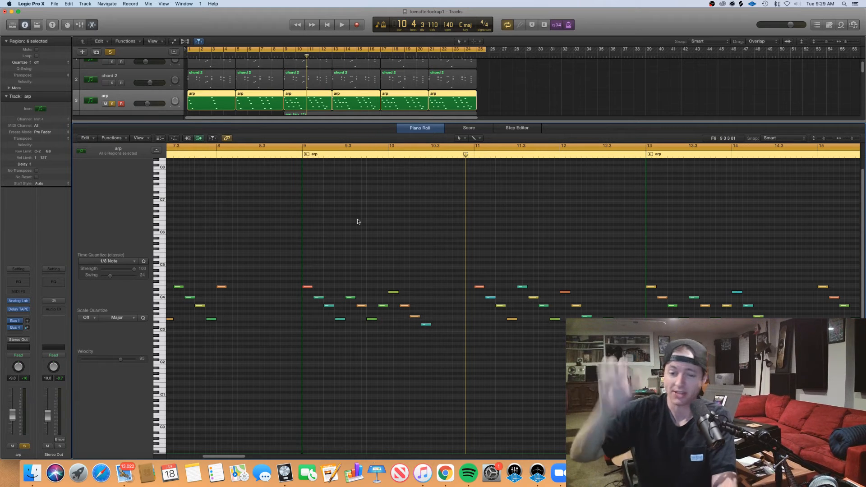
# Play the accented arp notes briefly around bar 11 and review the velocities across the whole pattern
pyautogui.click(275, 154)
pyautogui.press('space')
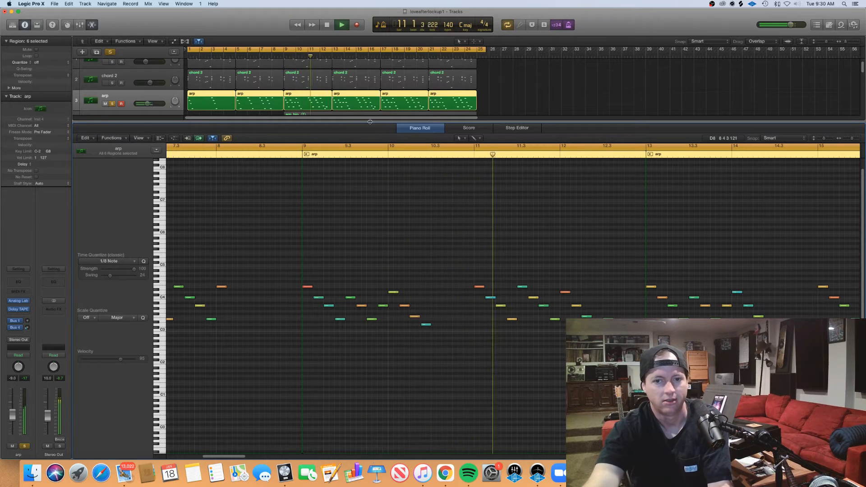
pyautogui.press('space')
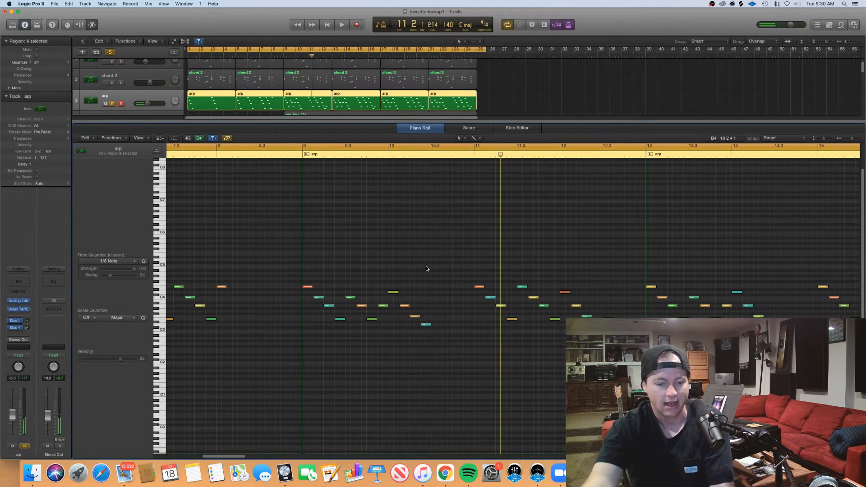
pyautogui.press('super+Left')
pyautogui.press('super+Left')
pyautogui.press('super+Left')
pyautogui.press('super+Left')
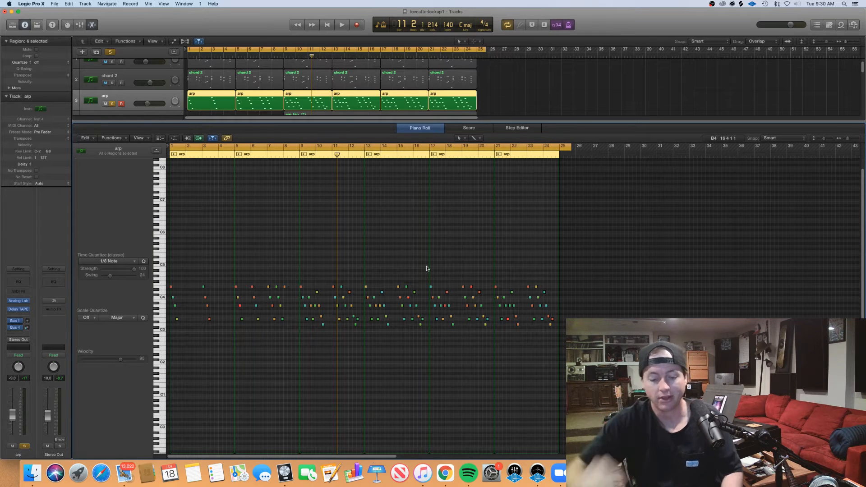
# Show the arp's controller lane as Pitch Bend and add a point with value 0 at bar 1
pyautogui.scroll(1, 424, 270)
pyautogui.hscroll(-1, 423, 272)
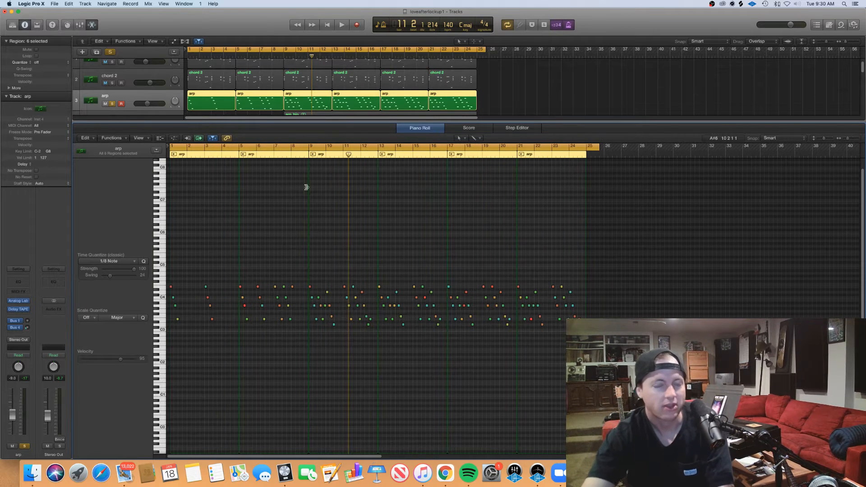
pyautogui.click(160, 138)
pyautogui.click(161, 139)
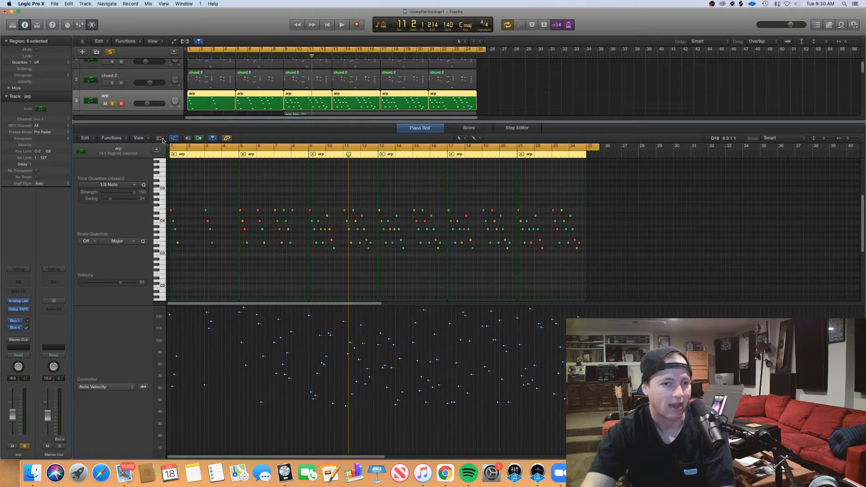
pyautogui.click(111, 386)
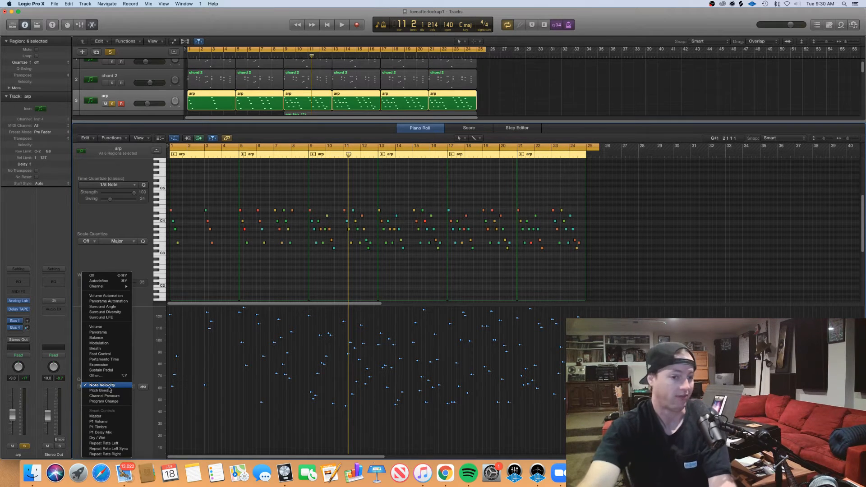
pyautogui.click(110, 390)
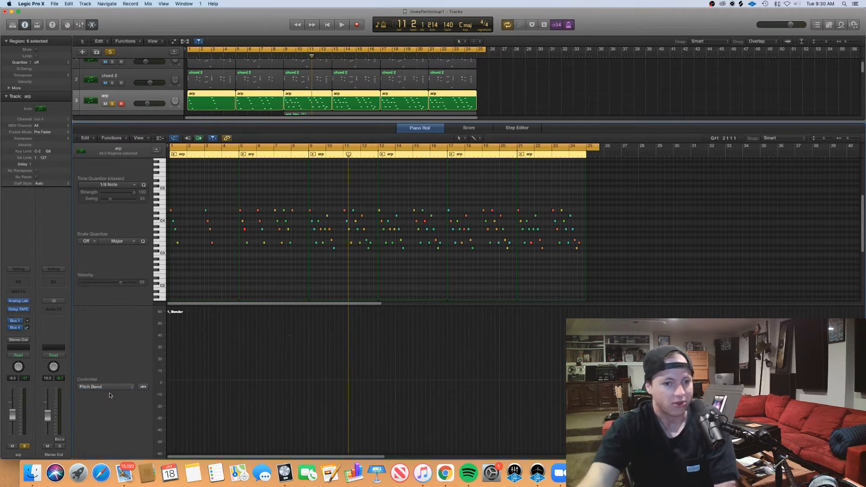
pyautogui.click(172, 379)
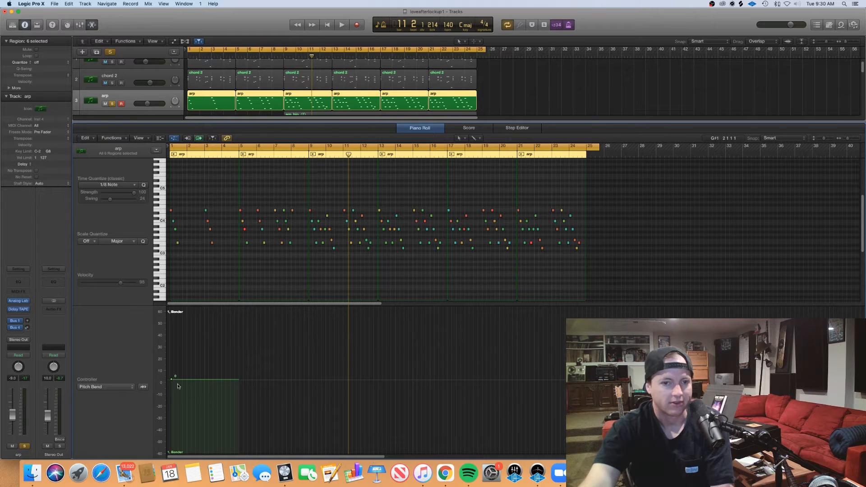
# Join the six arp regions into one and add a second pitch-bend point of 0 around bar 23
pyautogui.moveTo(548, 91); pyautogui.dragTo(208, 99)
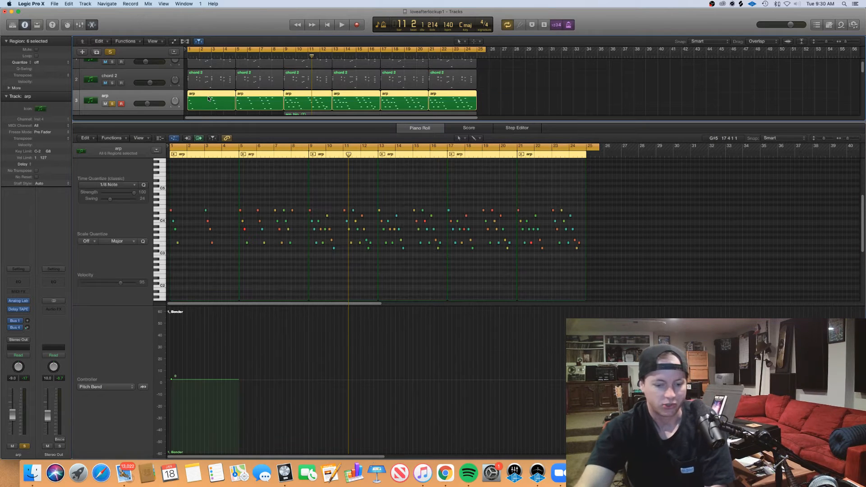
pyautogui.press('super+j')
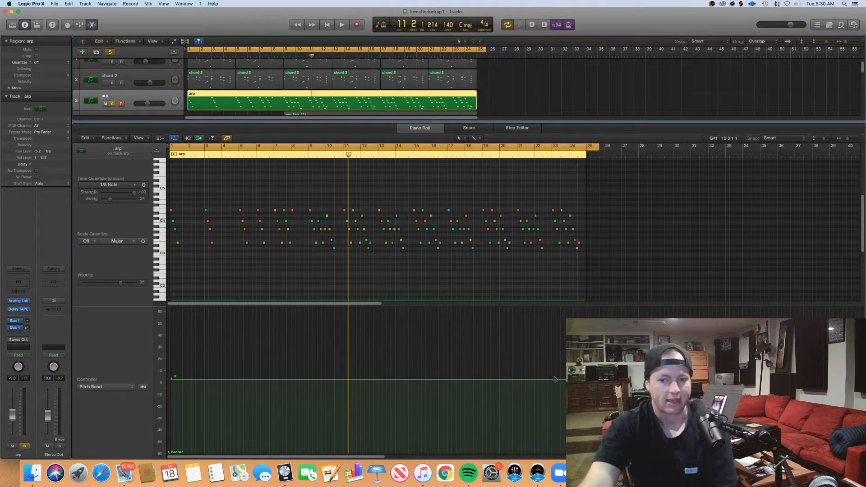
pyautogui.click(558, 380)
pyautogui.moveTo(558, 379); pyautogui.dragTo(551, 379)
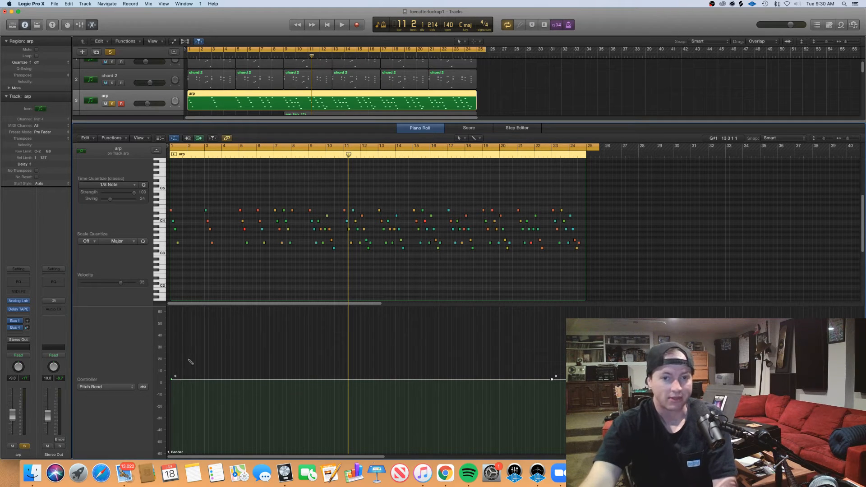
# Make the Pencil Tool the main tool and draw a slightly wavering pitch-bend curve close to 0 along the arp region
pyautogui.click(474, 138)
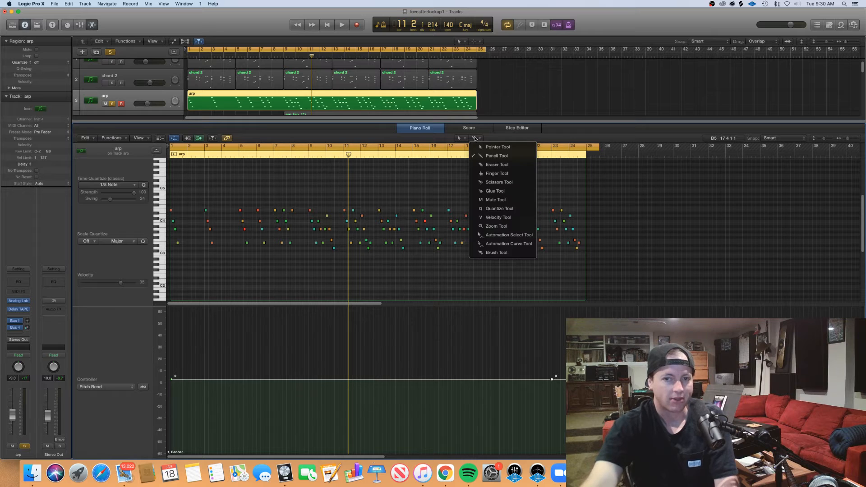
pyautogui.click(475, 138)
pyautogui.click(464, 138)
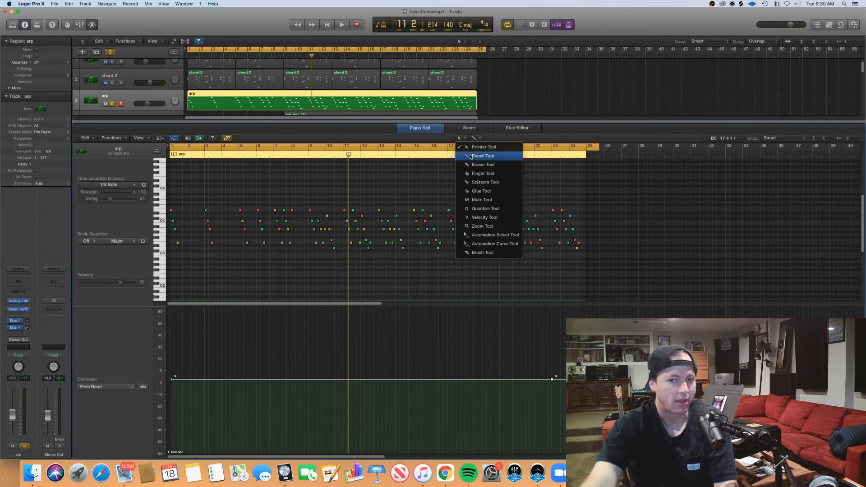
pyautogui.click(482, 155)
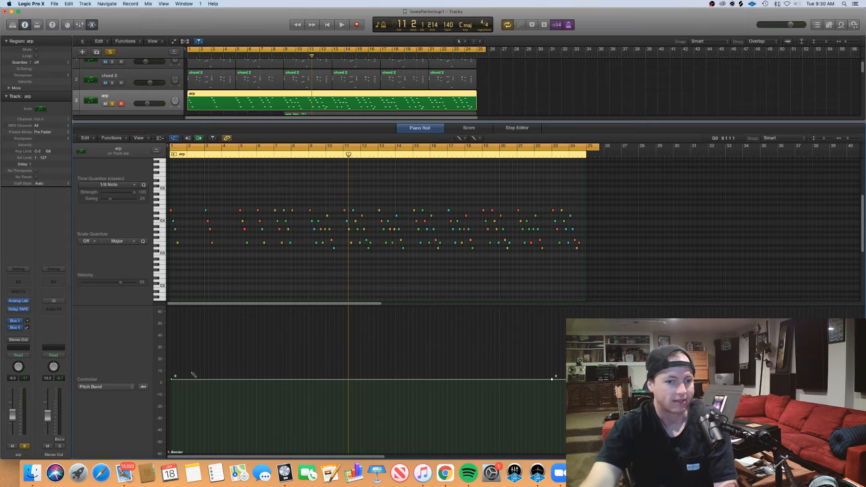
pyautogui.moveTo(174, 380)
pyautogui.mouseDown()
pyautogui.moveTo(545, 382)
pyautogui.moveTo(464, 380)
pyautogui.mouseUp()
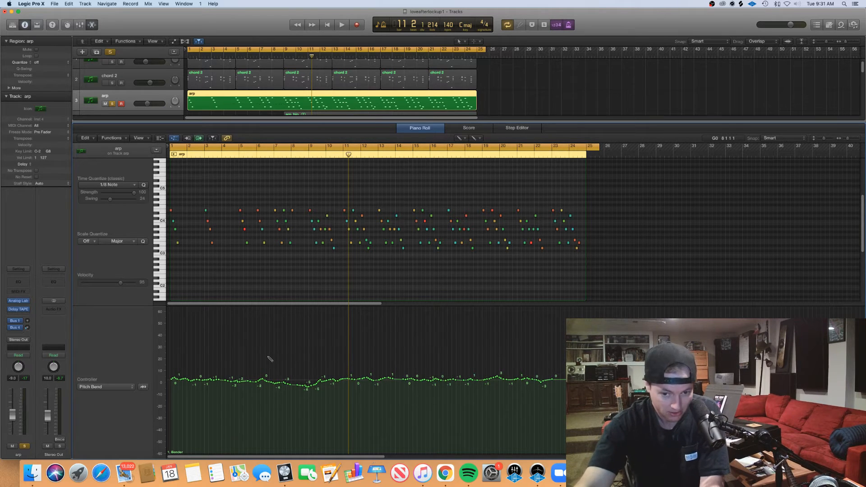
pyautogui.press('super+Right')
pyautogui.press('super+Right')
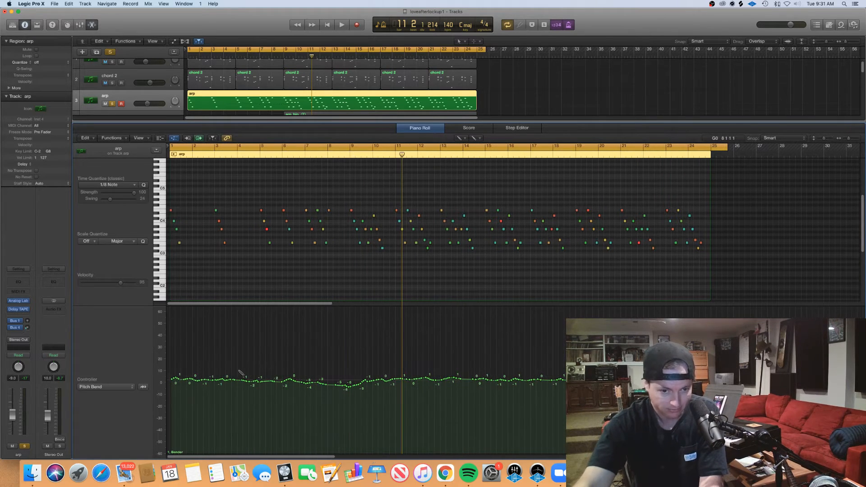
# Play the soloed arp from the start to about bar 9 to hear the pitch-bend drift
pyautogui.press('space')
pyautogui.click(129, 387)
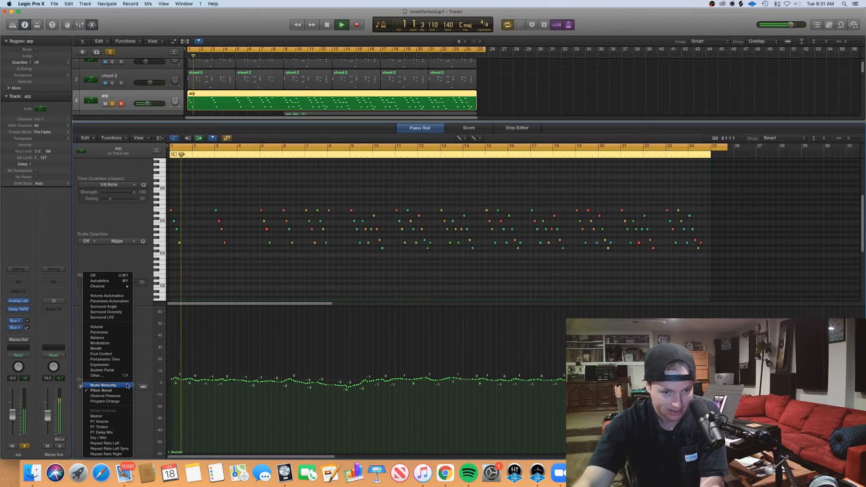
pyautogui.click(138, 371)
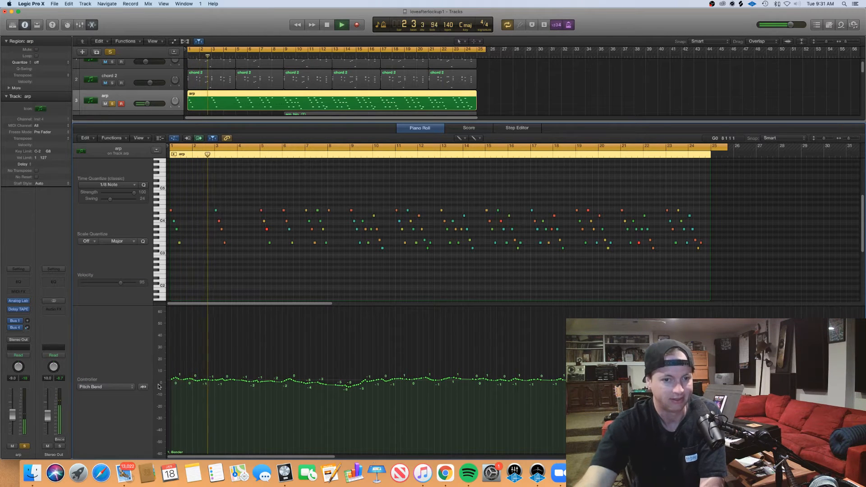
pyautogui.press('super+Right')
pyautogui.press('super+Right')
pyautogui.press('super+Right')
pyautogui.press('super+Right')
pyautogui.press('super+Right')
pyautogui.press('super+Left')
pyautogui.press('super+Left')
pyautogui.press('super+Left')
pyautogui.press('super+Left')
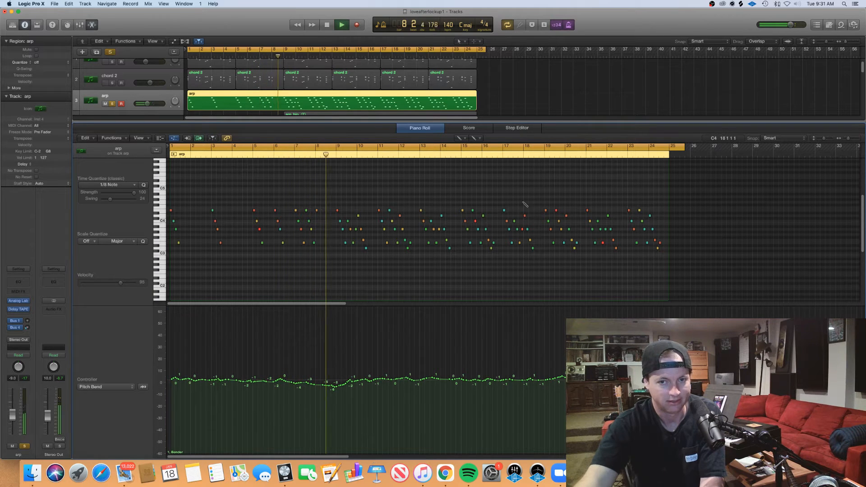
pyautogui.press('space')
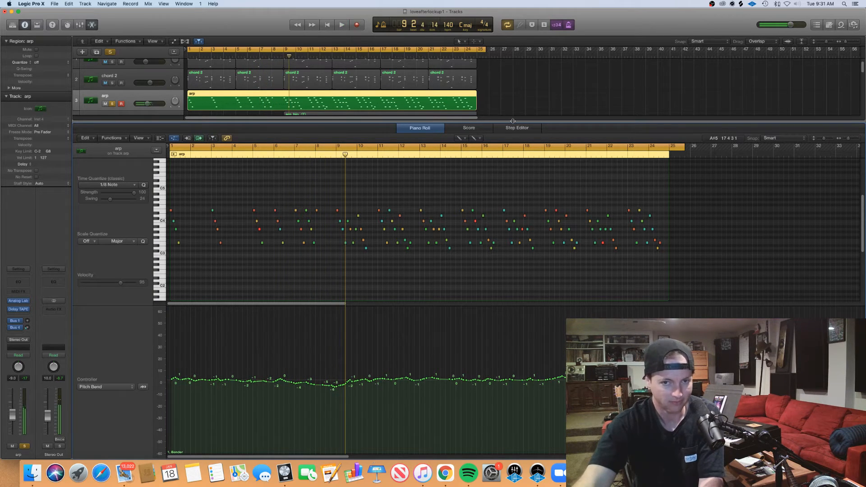
# Close the Piano Roll, turn off solo on the arp track and deselect its region
pyautogui.press('e')
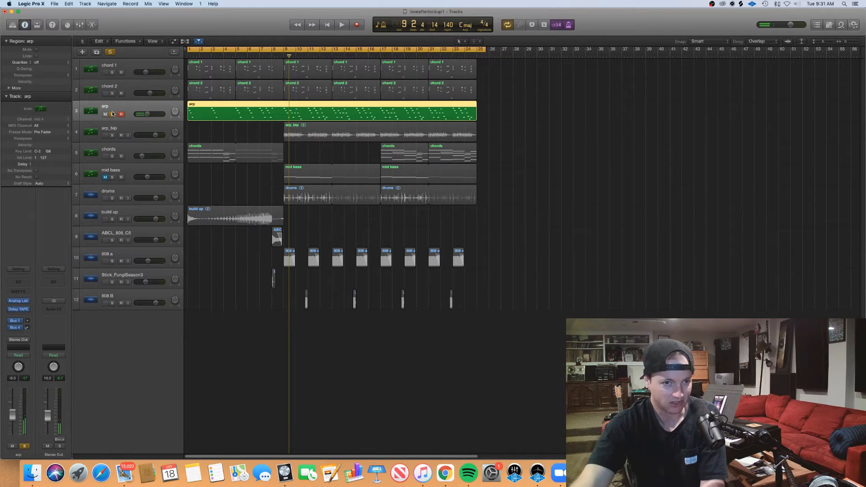
pyautogui.press('s')
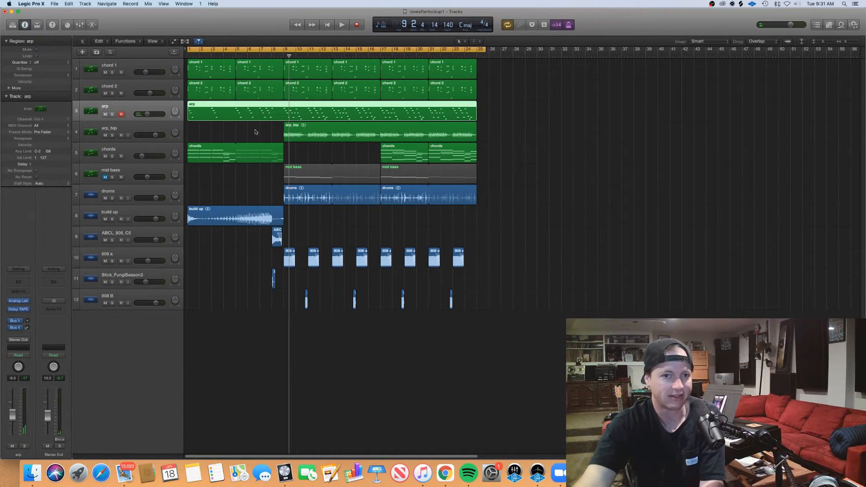
pyautogui.click(196, 133)
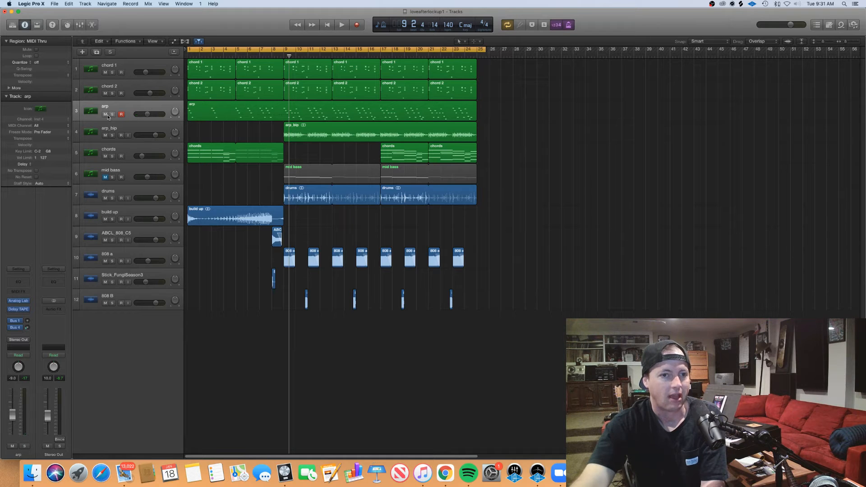
# Play the full arrangement from the start to about bar 12 to hear the detuned arp in context
pyautogui.press('Return')
pyautogui.press('space')
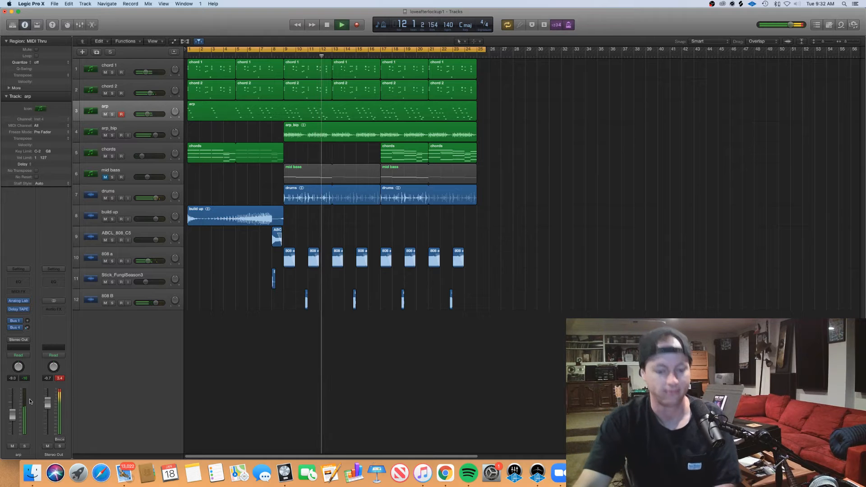
pyautogui.press('space')
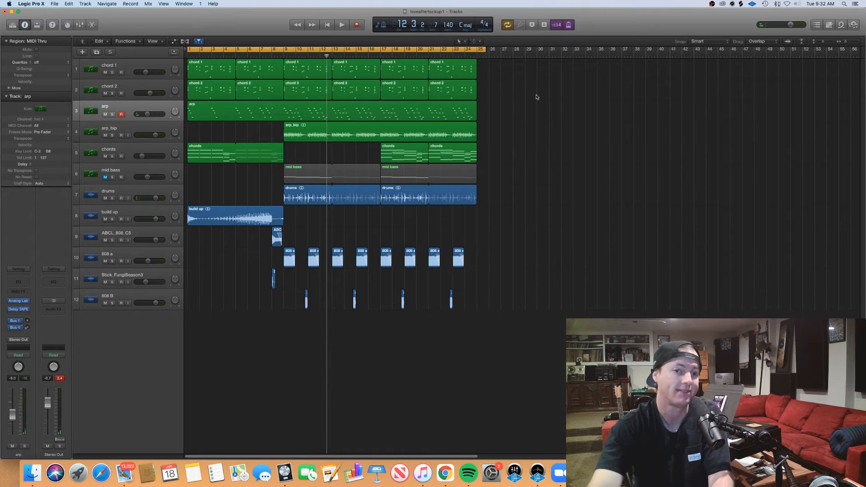
pyautogui.moveTo(536, 100); pyautogui.dragTo(215, 68)
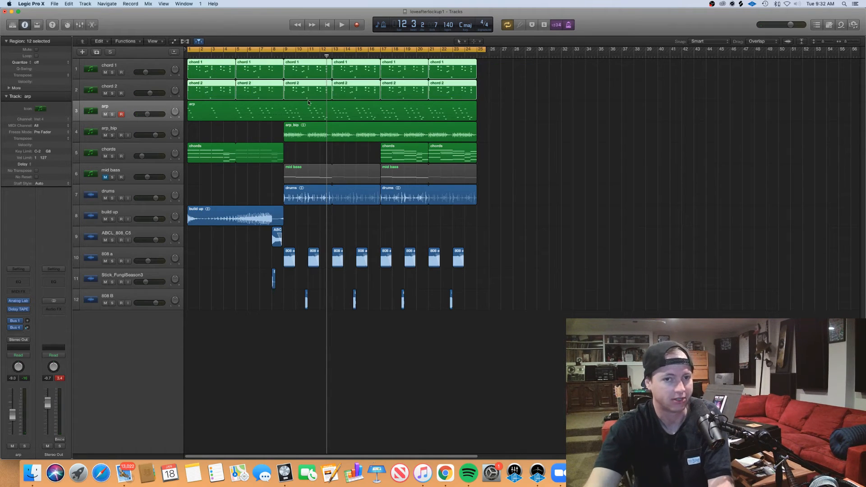
pyautogui.doubleClick(214, 89)
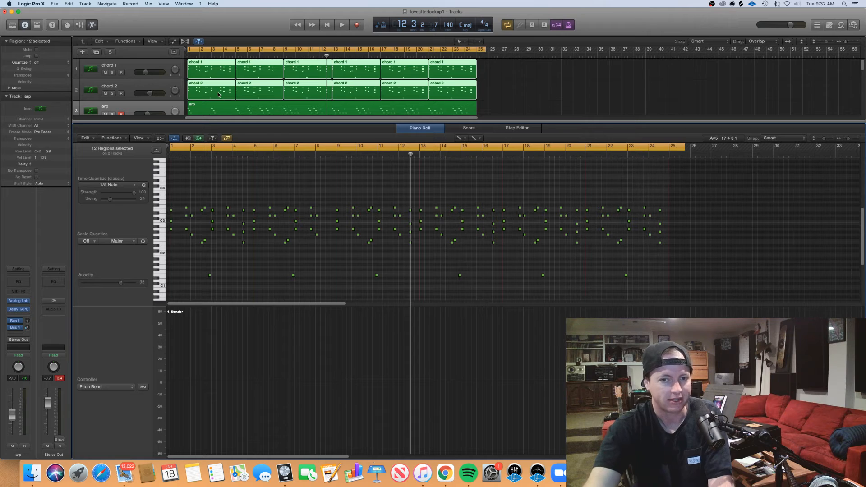
pyautogui.press('p')
pyautogui.click(504, 96)
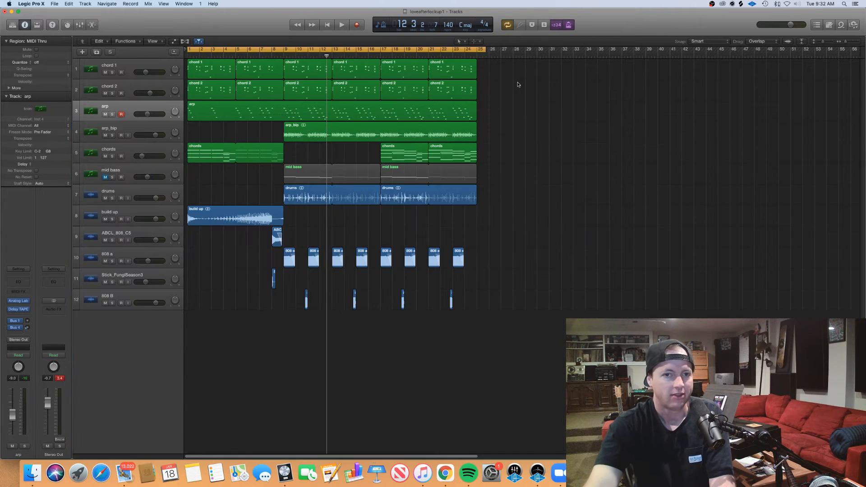
# Open the six chord 1 regions in the Piano Roll, select all their notes and set the 1/8 Note quantize swing to 20
pyautogui.moveTo(528, 64); pyautogui.dragTo(195, 71)
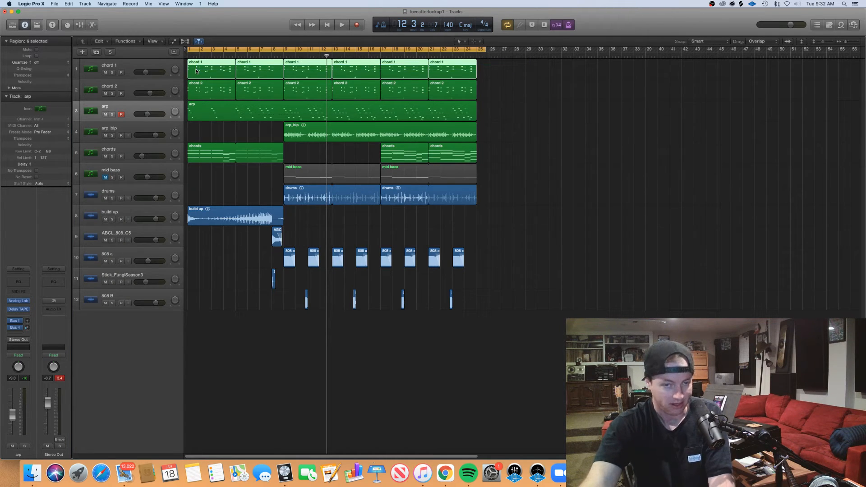
pyautogui.doubleClick(207, 71)
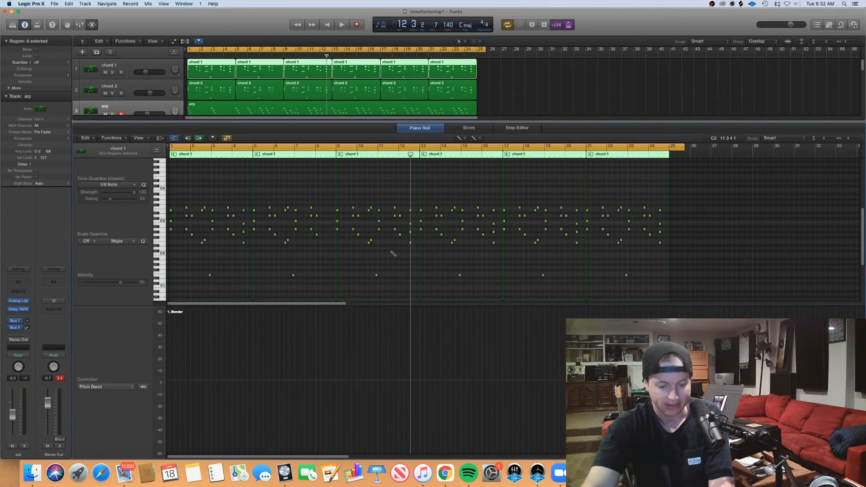
pyautogui.click(692, 289)
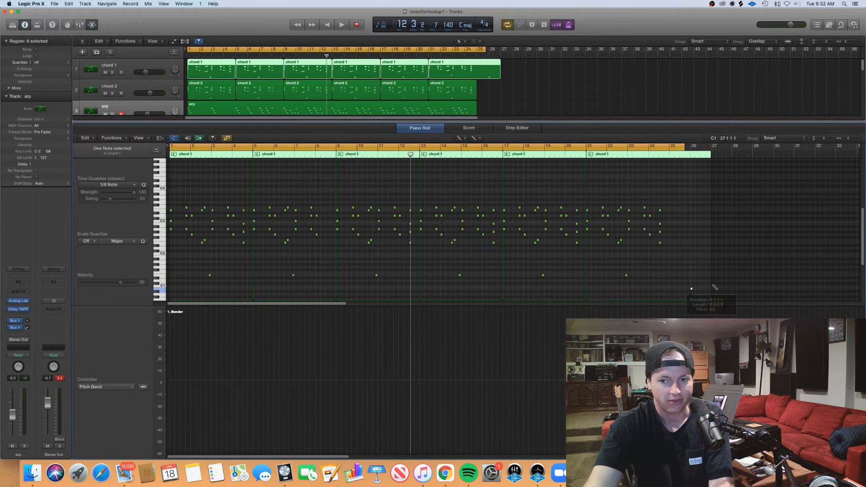
pyautogui.press('super+z')
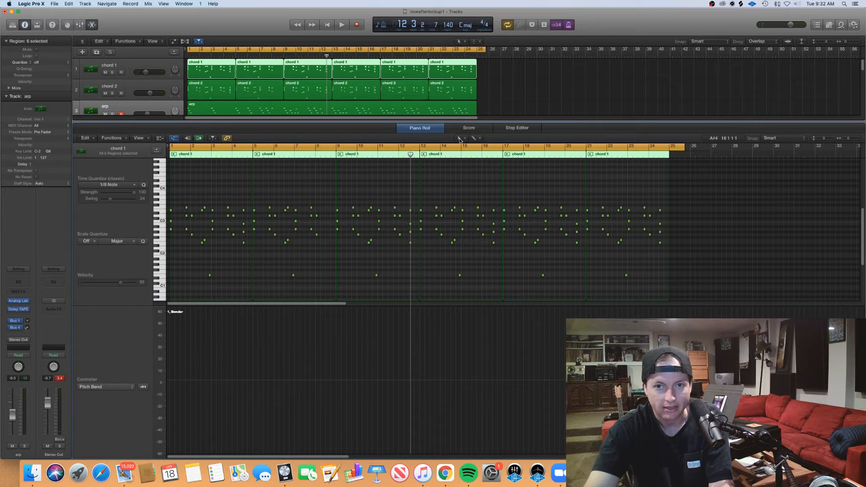
pyautogui.moveTo(692, 286); pyautogui.dragTo(165, 200)
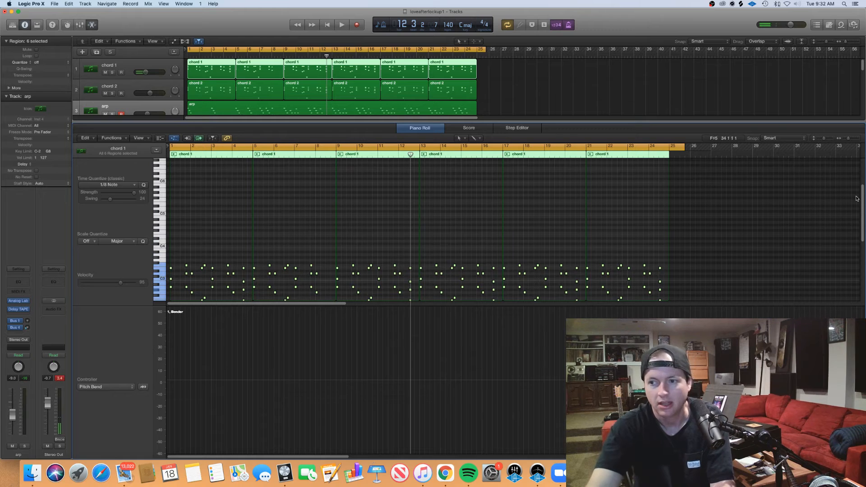
pyautogui.scroll(-6, 856, 199)
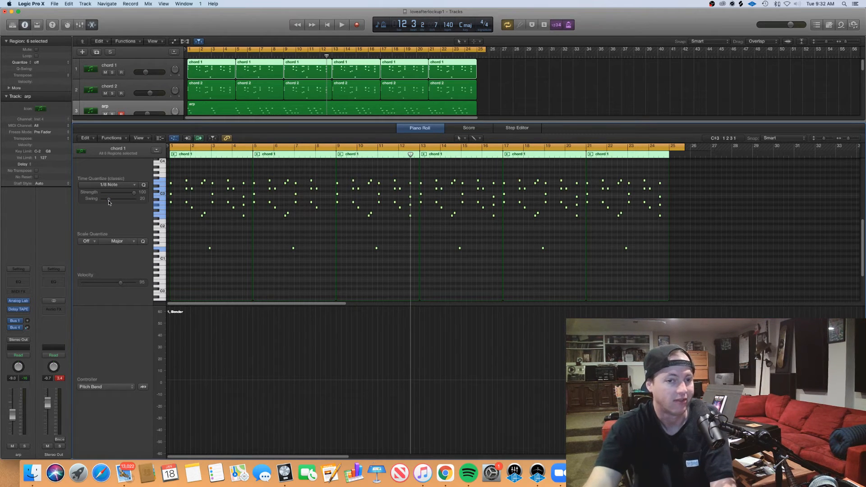
# Examine the chord 1 notes around bars 12 to 14, selecting each chord's notes in turn to compare their timing
pyautogui.hscroll(5, 295, 229)
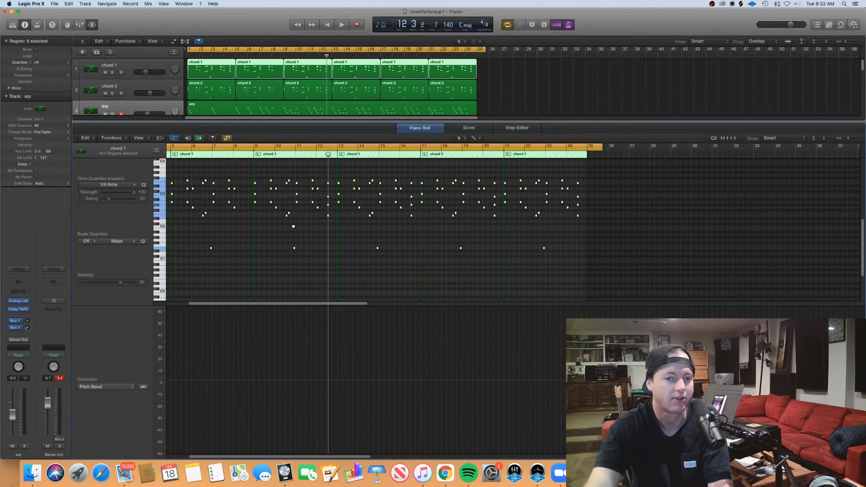
pyautogui.hscroll(-5, 295, 228)
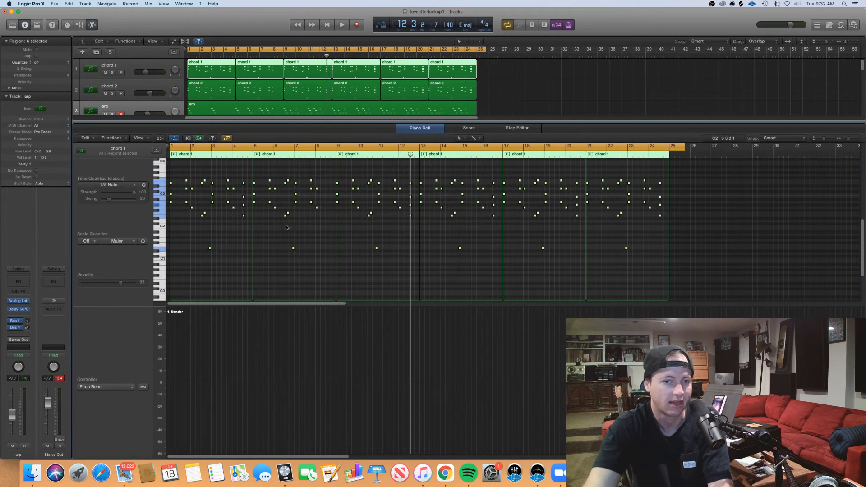
pyautogui.press('super+Right')
pyautogui.press('super+Right')
pyautogui.press('super+Right')
pyautogui.press('super+Right')
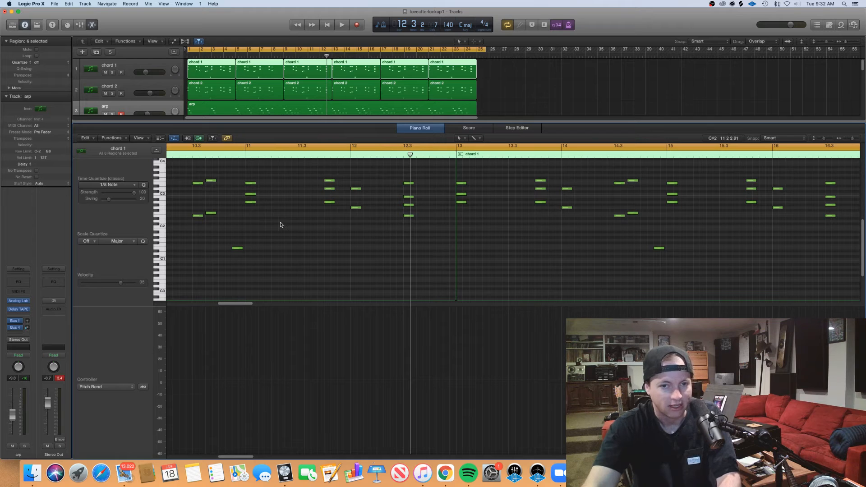
pyautogui.moveTo(377, 230); pyautogui.dragTo(351, 182)
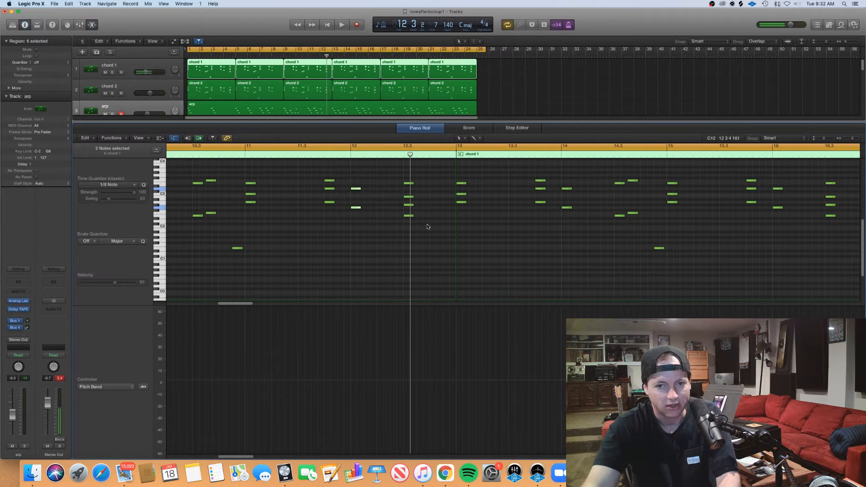
pyautogui.moveTo(427, 228); pyautogui.dragTo(401, 179)
pyautogui.moveTo(478, 217); pyautogui.dragTo(456, 174)
pyautogui.moveTo(545, 230); pyautogui.dragTo(529, 174)
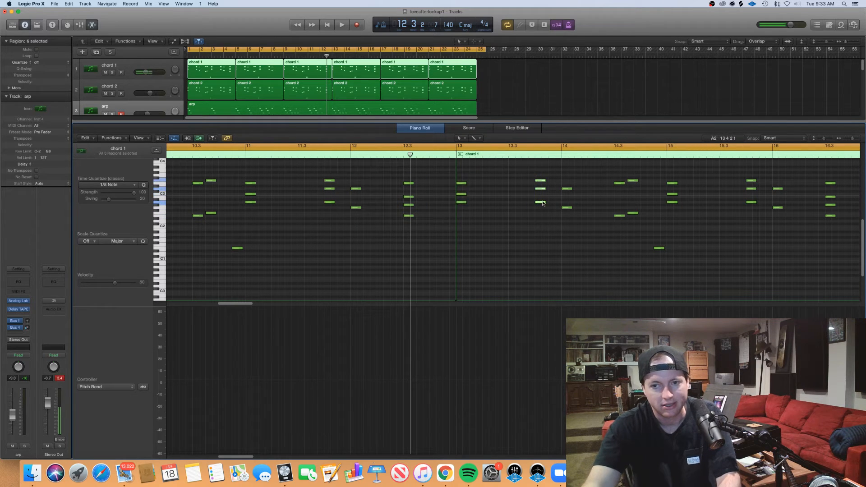
pyautogui.moveTo(580, 234); pyautogui.dragTo(562, 182)
pyautogui.moveTo(623, 241); pyautogui.dragTo(629, 177)
pyautogui.scroll(-10, 616, 232)
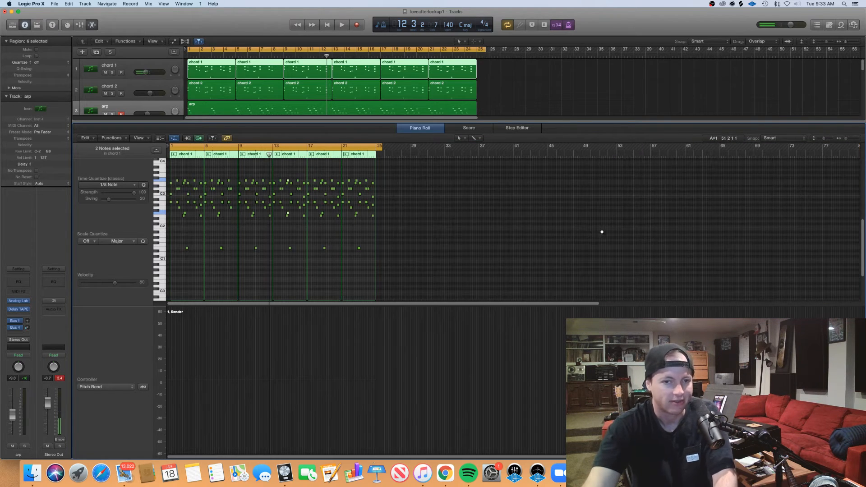
# Trim the note starts of the chord 1 chords at bars 13 and 13.4 slightly unevenly so the notes are staggered
pyautogui.scroll(1, 402, 221)
pyautogui.scroll(1, 402, 221)
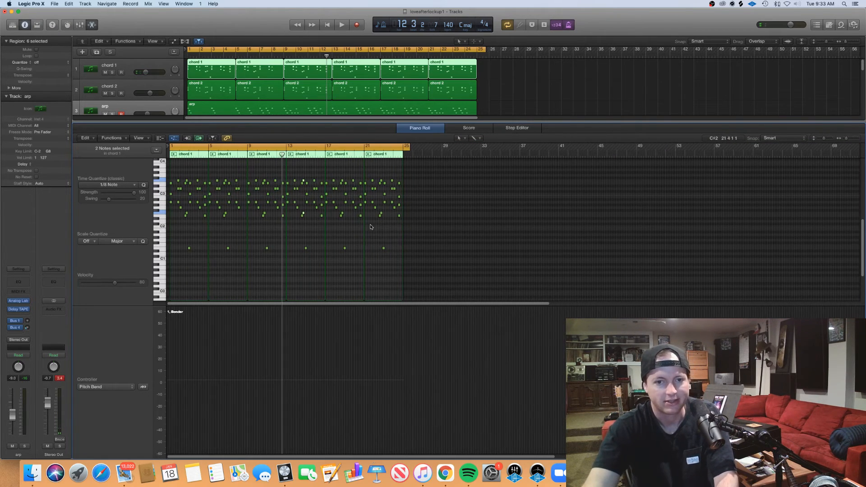
pyautogui.scroll(-1, 272, 225)
pyautogui.scroll(8, 241, 221)
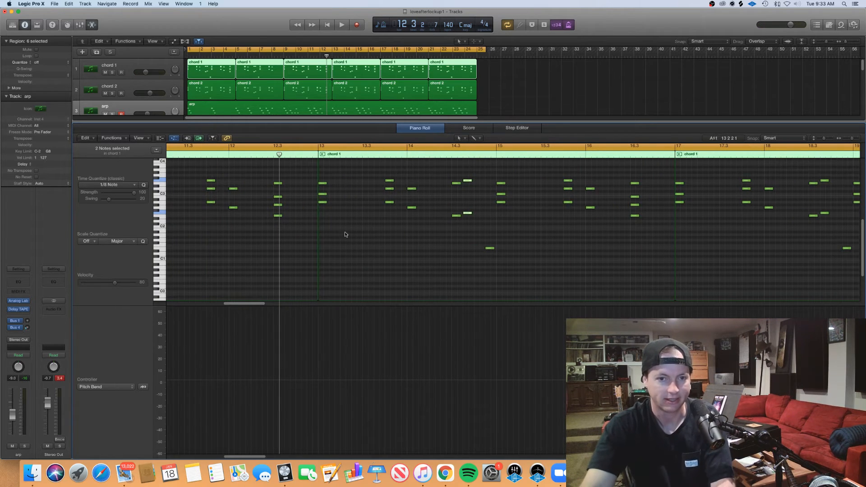
pyautogui.scroll(5, 335, 216)
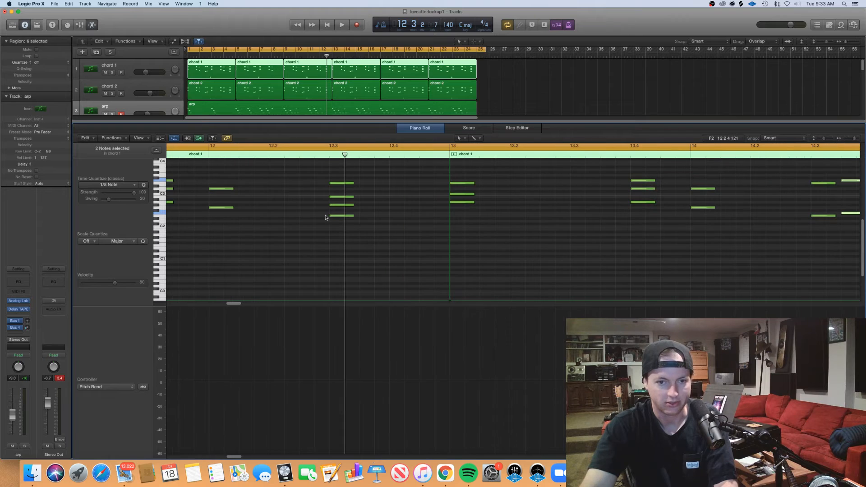
pyautogui.moveTo(472, 222); pyautogui.dragTo(450, 195)
pyautogui.scroll(4, 456, 212)
pyautogui.scroll(2, 456, 211)
pyautogui.click(453, 194)
pyautogui.moveTo(450, 203); pyautogui.dragTo(451, 183)
pyautogui.hscroll(5, 512, 257)
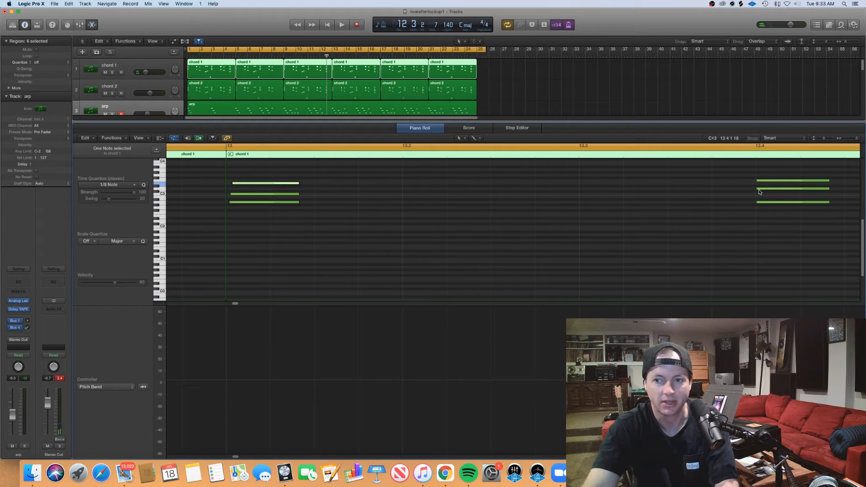
pyautogui.moveTo(759, 190)
pyautogui.mouseDown()
pyautogui.moveTo(762, 181)
pyautogui.moveTo(760, 204)
pyautogui.mouseUp()
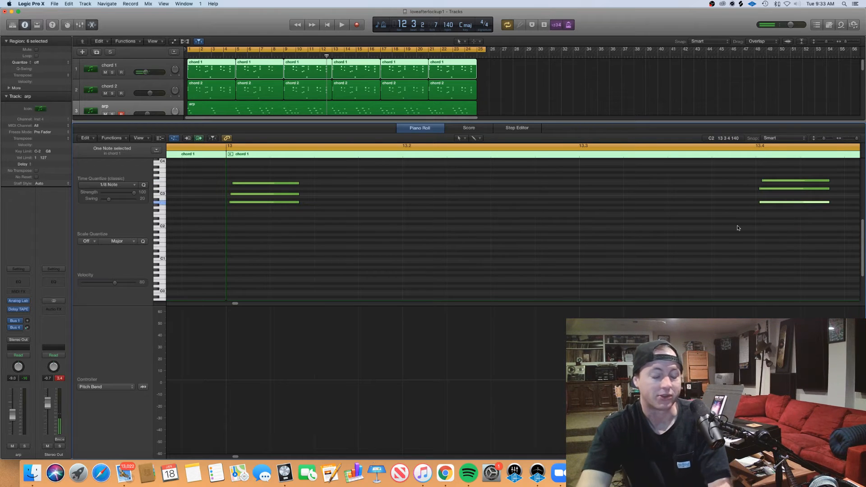
# Offset the note starts in the chord 1 chord at 1.4, with the top note's left edge at position 1 4 1 1
pyautogui.hscroll(-2, 736, 228)
pyautogui.scroll(-10, 736, 229)
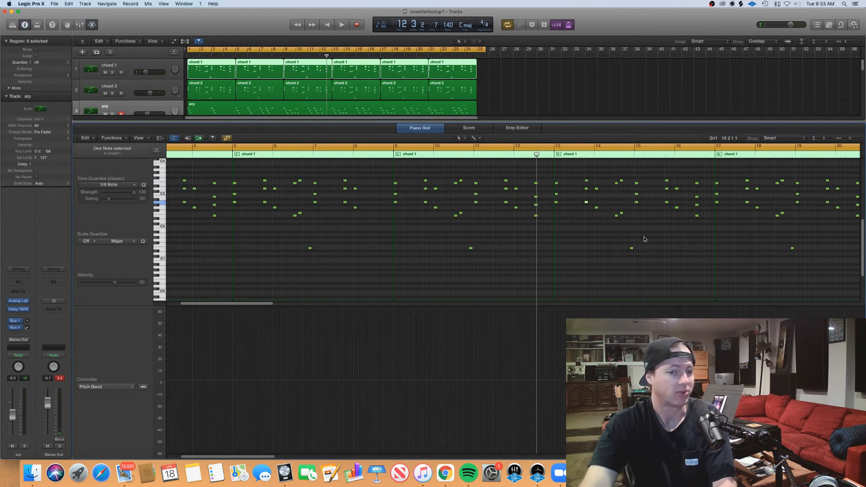
pyautogui.hscroll(-3, 644, 239)
pyautogui.scroll(6, 388, 239)
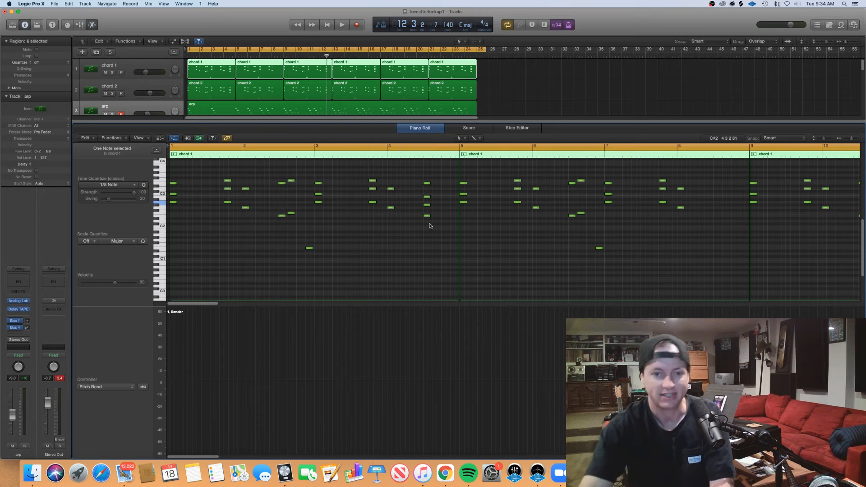
pyautogui.hscroll(1, 380, 234)
pyautogui.hscroll(-1, 244, 226)
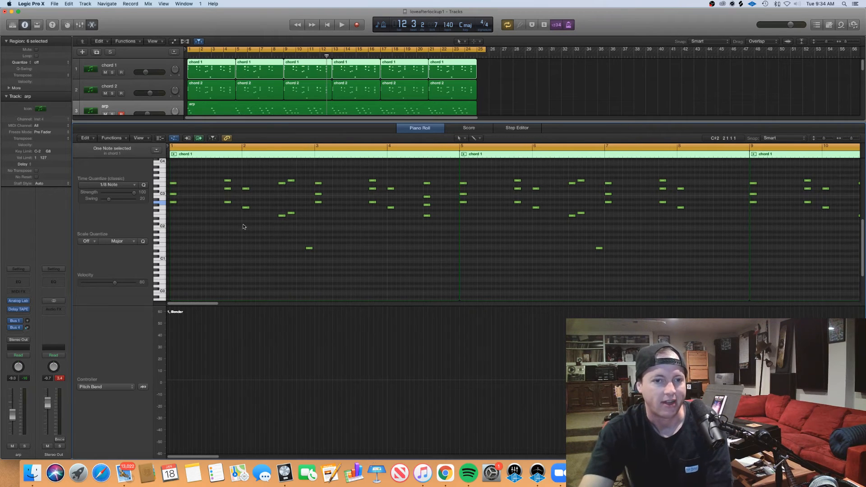
pyautogui.scroll(5, 244, 224)
pyautogui.moveTo(398, 189); pyautogui.dragTo(396, 180)
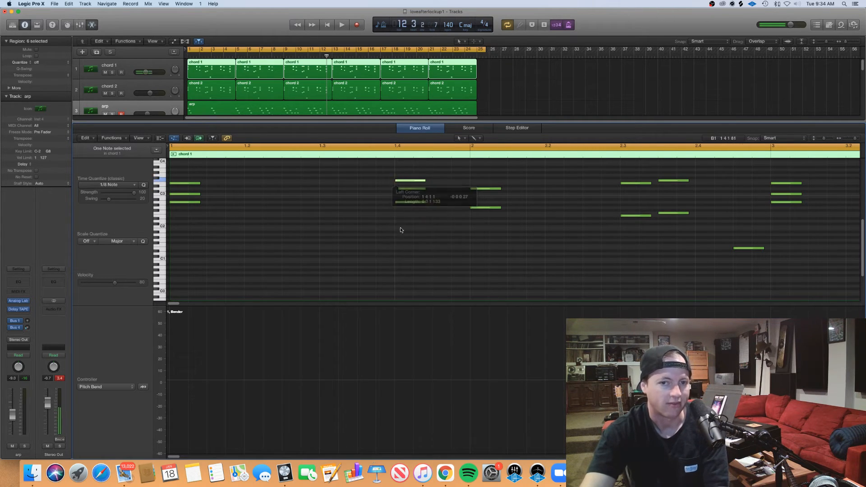
# Select all chord 1 notes, apply the Humanize MIDI transform with position, velocity and length randomized by 10, and close its window
pyautogui.press('super+Left')
pyautogui.press('super+Left')
pyautogui.press('super+Left')
pyautogui.press('super+Left')
pyautogui.press('super+Left')
pyautogui.press('super+Left')
pyautogui.press('super+Left')
pyautogui.press('super+Left')
pyautogui.moveTo(327, 258); pyautogui.dragTo(84, 158)
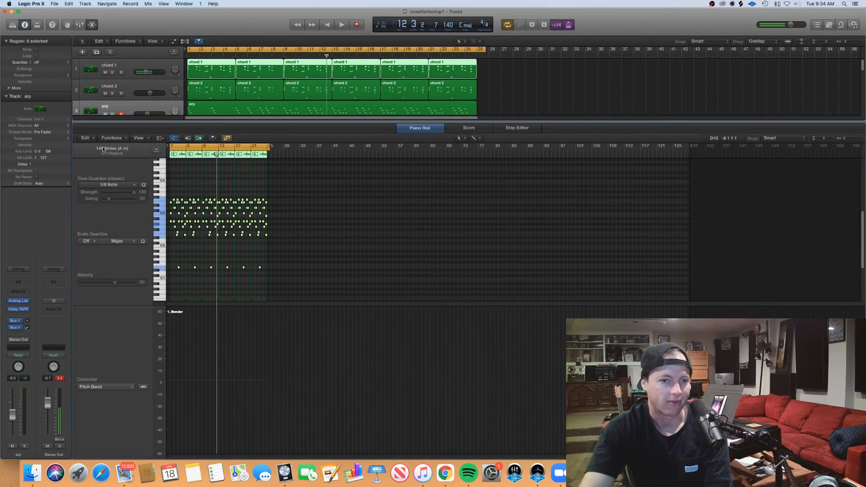
pyautogui.click(112, 137)
pyautogui.moveTo(141, 202)
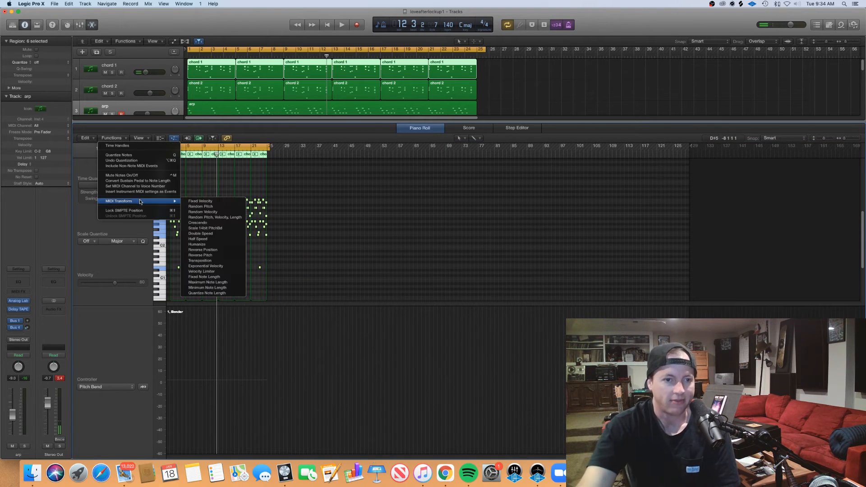
pyautogui.click(218, 244)
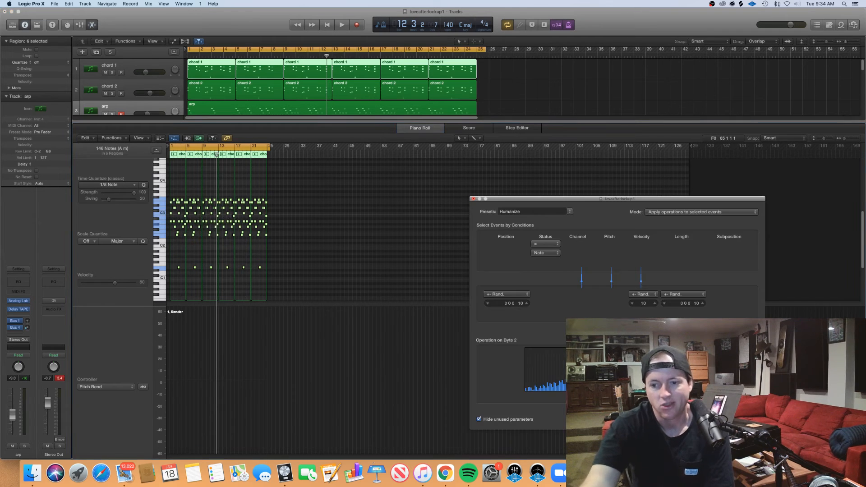
pyautogui.click(733, 419)
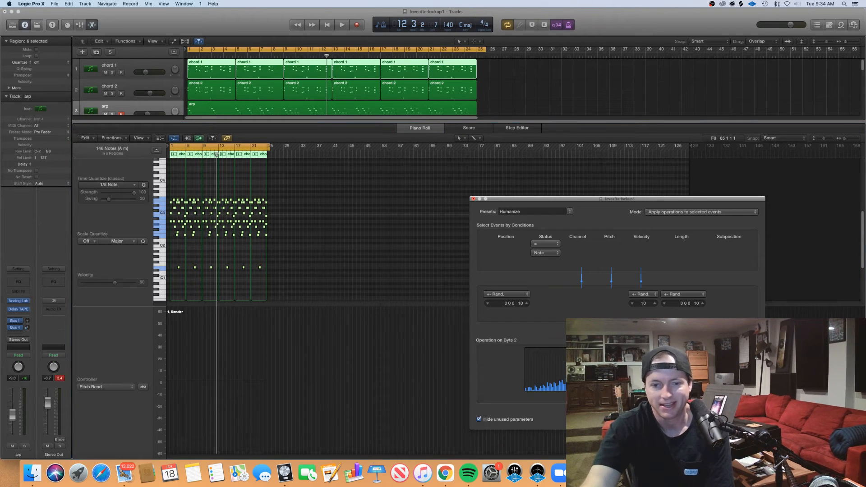
pyautogui.click(473, 200)
# Join the six chord 1 regions into one and draw a subtle pitch-bend drift around 0 along the whole region
pyautogui.scroll(5, 415, 207)
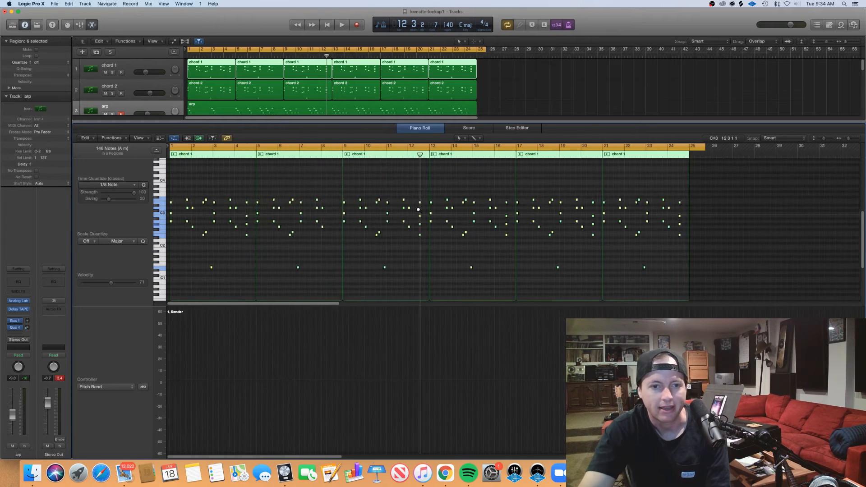
pyautogui.scroll(-5, 422, 236)
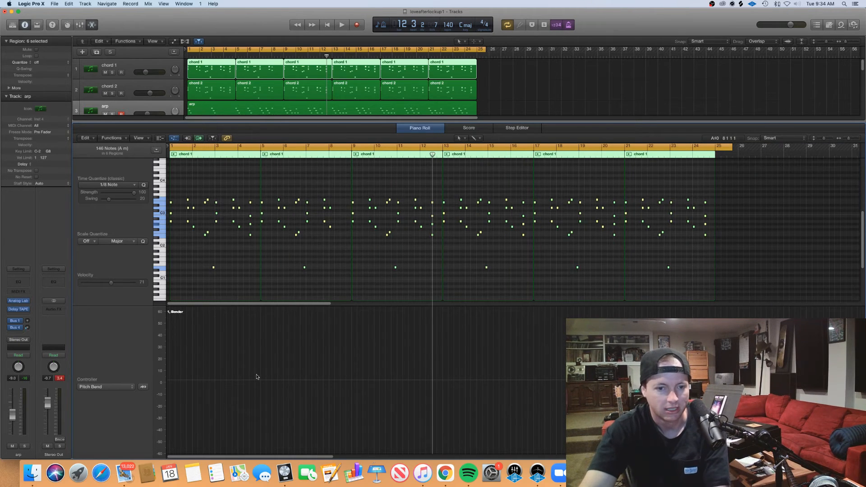
pyautogui.scroll(-2, 256, 376)
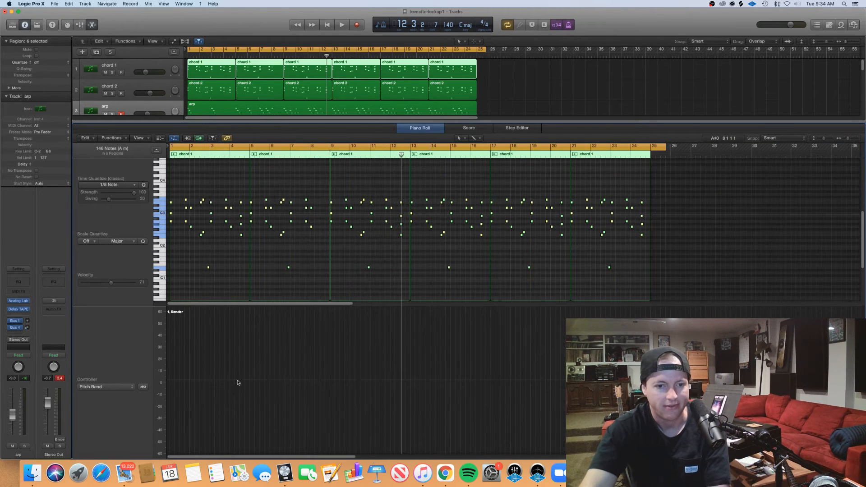
pyautogui.click(171, 382)
pyautogui.press('super+j')
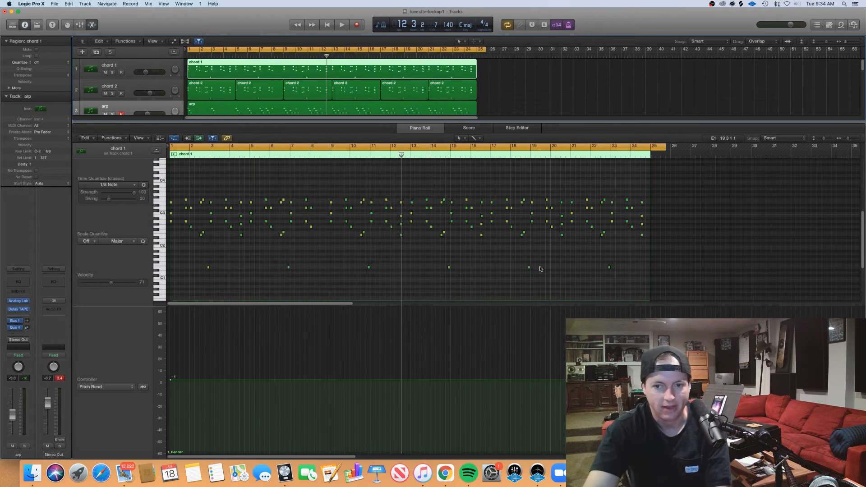
pyautogui.moveTo(176, 382); pyautogui.dragTo(642, 382)
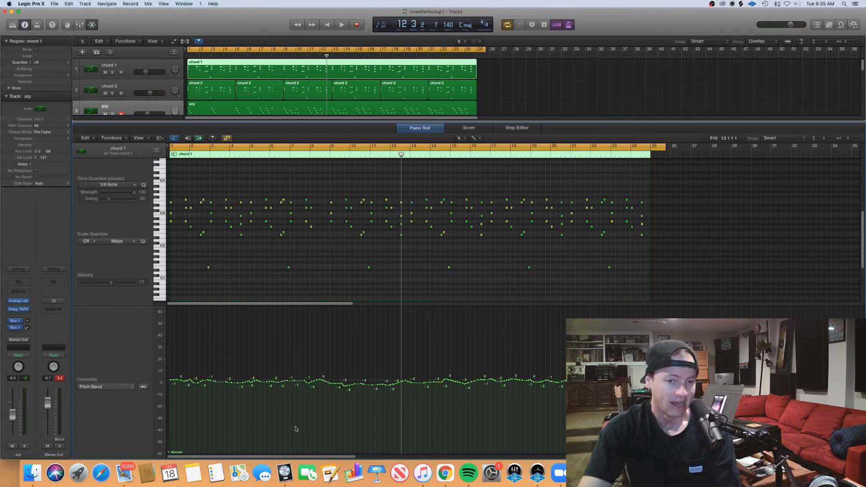
pyautogui.moveTo(298, 379)
pyautogui.mouseDown()
pyautogui.moveTo(338, 396)
pyautogui.moveTo(293, 384)
pyautogui.mouseUp()
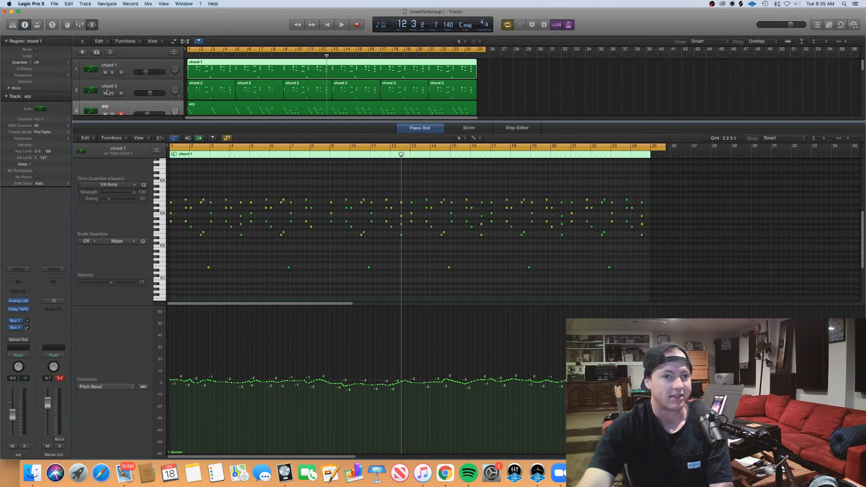
# Solo the chord 2 track alone and play the first few bars to hear it without pitch bend
pyautogui.click(112, 73)
pyautogui.click(112, 93)
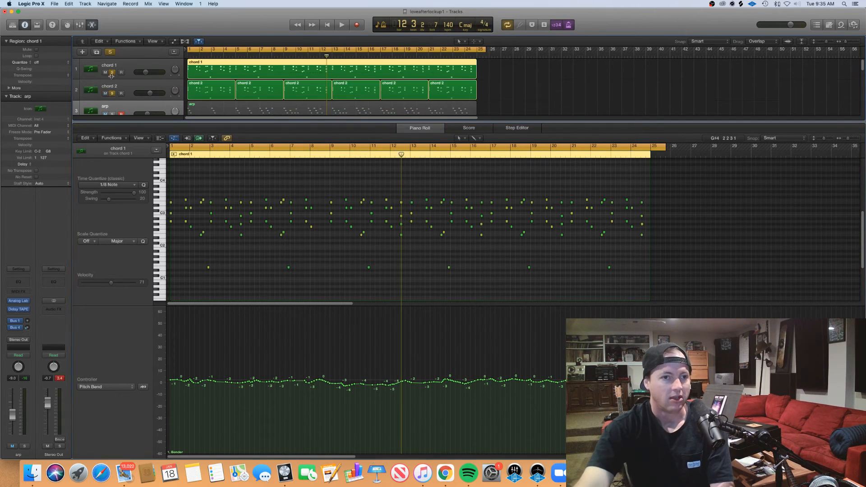
pyautogui.click(111, 72)
pyautogui.press('space')
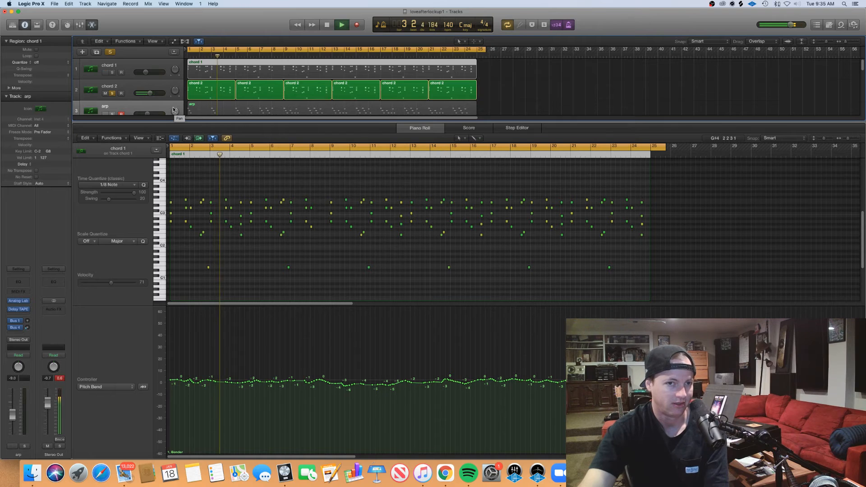
pyautogui.press('space')
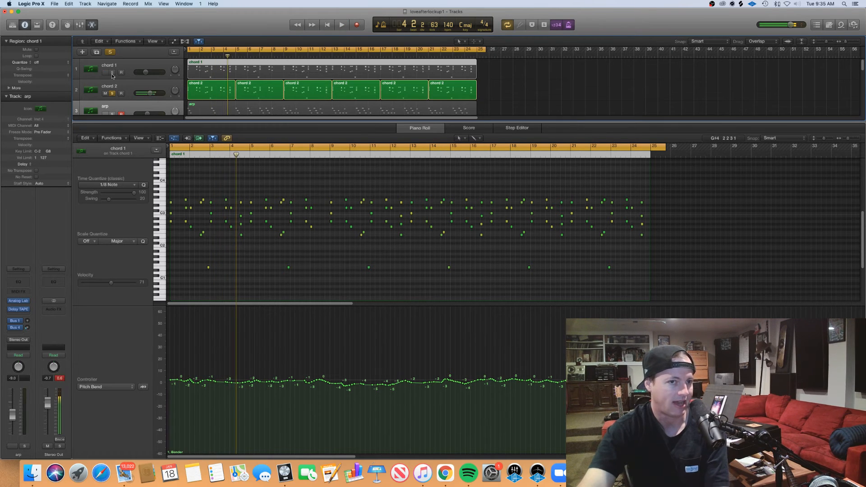
# Switch solo to chord 1 and play from about bar 4, moving solo back to chord 2 during playback to compare them
pyautogui.click(113, 73)
pyautogui.click(112, 93)
pyautogui.press('space')
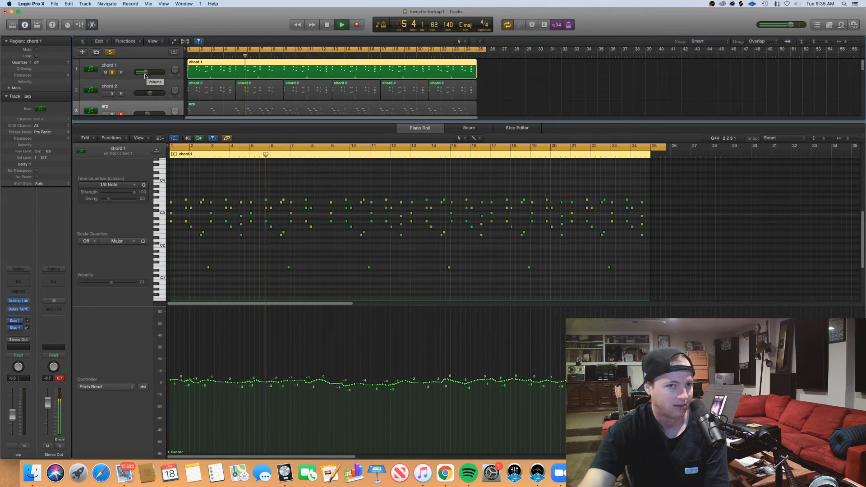
pyautogui.click(111, 93)
pyautogui.click(112, 73)
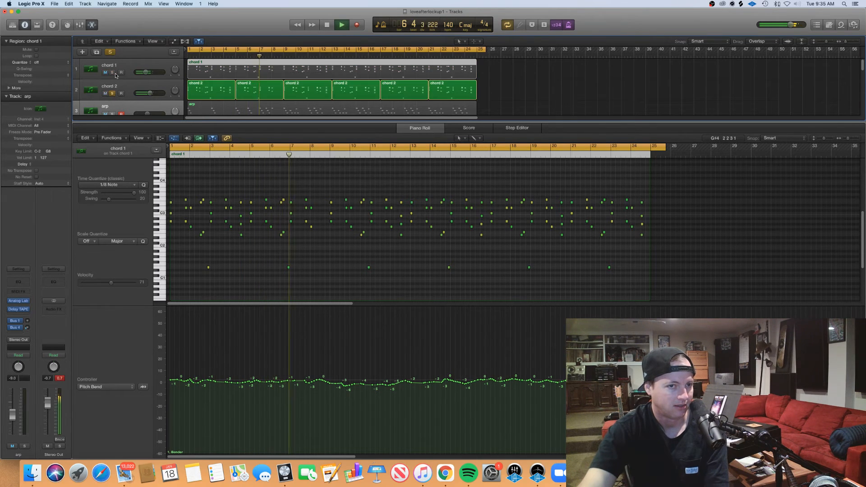
pyautogui.press('space')
# Select the chord 2 track, create a new track with its duplicate settings, and close the Piano Roll
pyautogui.moveTo(478, 89); pyautogui.dragTo(172, 84)
pyautogui.click(157, 85)
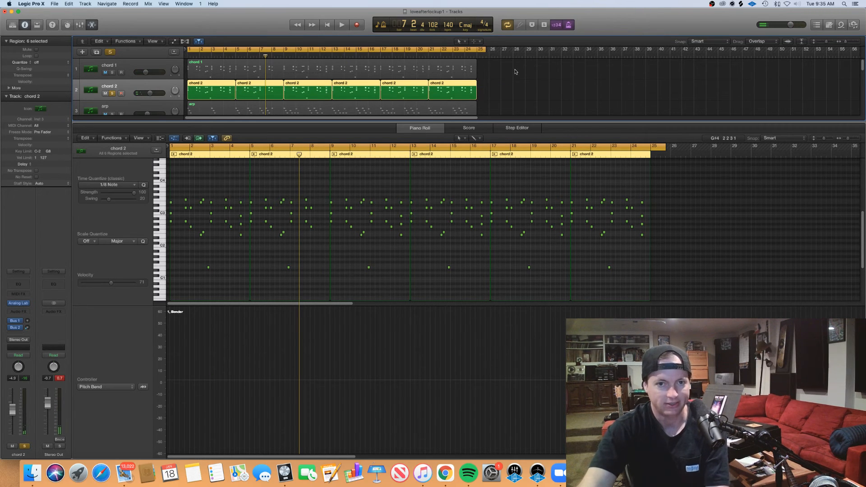
pyautogui.press('super+d')
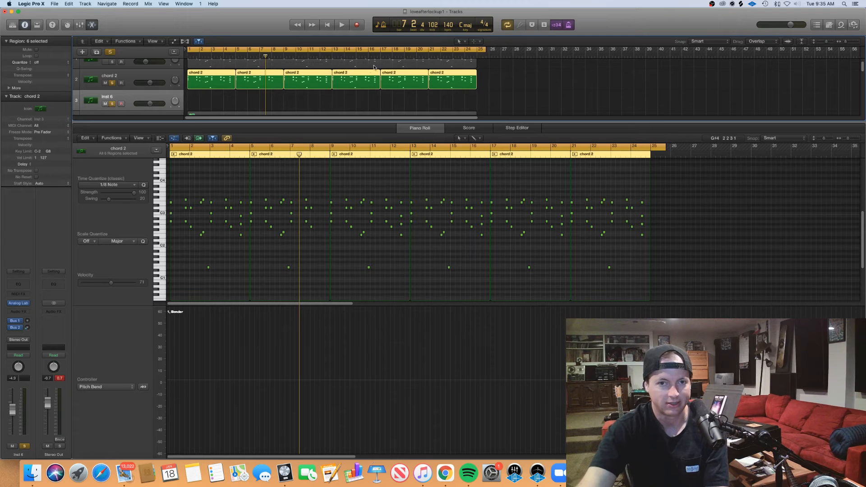
pyautogui.press('e')
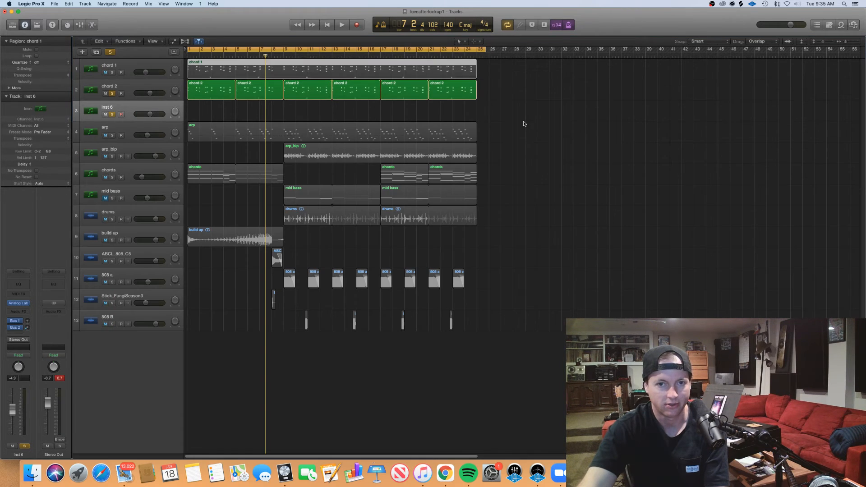
# Copy the joined chord 1 region onto the new Inst 6 track, starting at bar 1
pyautogui.moveTo(343, 75); pyautogui.dragTo(343, 119)
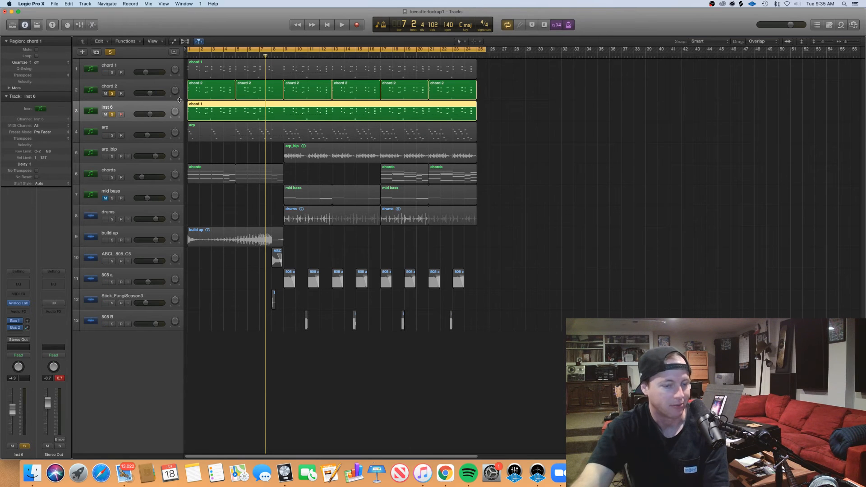
pyautogui.hscroll(1, 173, 102)
pyautogui.scroll(-2, 172, 102)
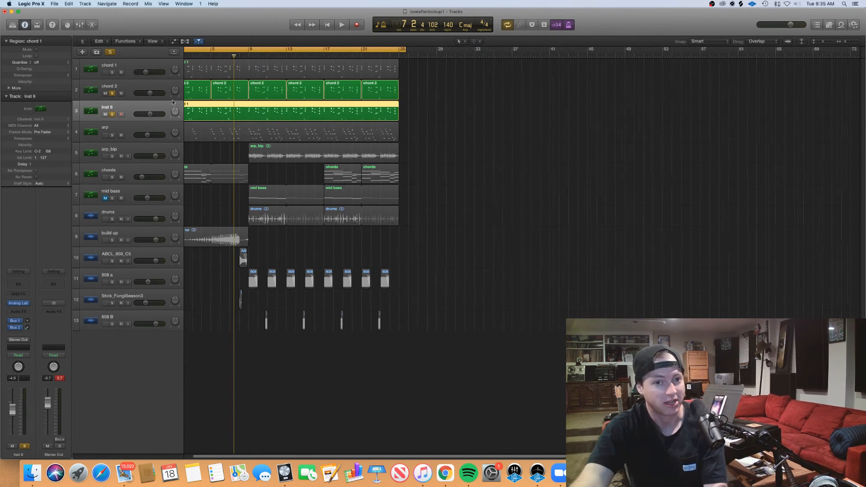
# Select the chord 2 and Inst 6 regions together and show their combined notes and pitch bend in the Piano Roll
pyautogui.scroll(4, 173, 103)
pyautogui.hscroll(-4, 173, 102)
pyautogui.moveTo(627, 112); pyautogui.dragTo(246, 106)
pyautogui.press('p')
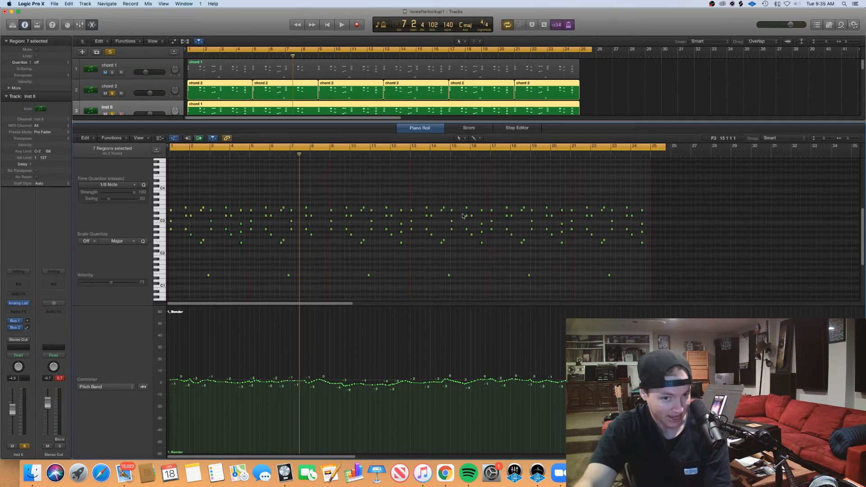
# Play chord 2 and Inst 6 together from bar 1, removing chord 2's solo during playback to hear Inst 6 alone
pyautogui.press('space')
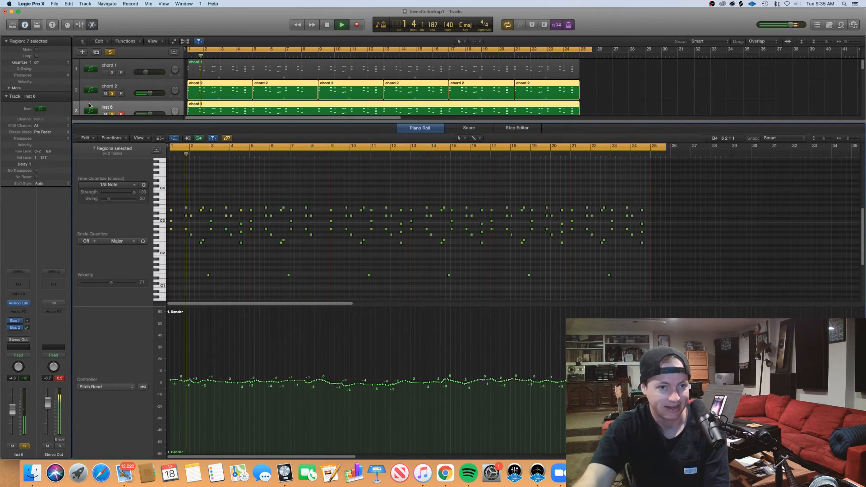
pyautogui.click(110, 94)
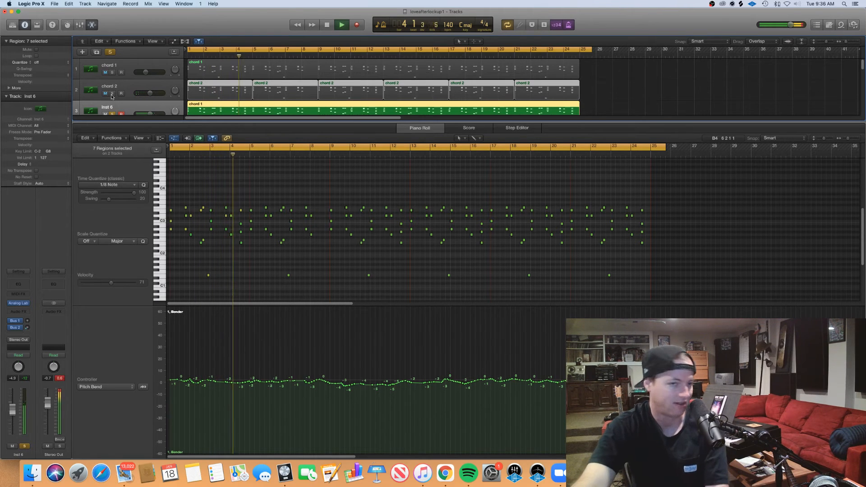
pyautogui.press('space')
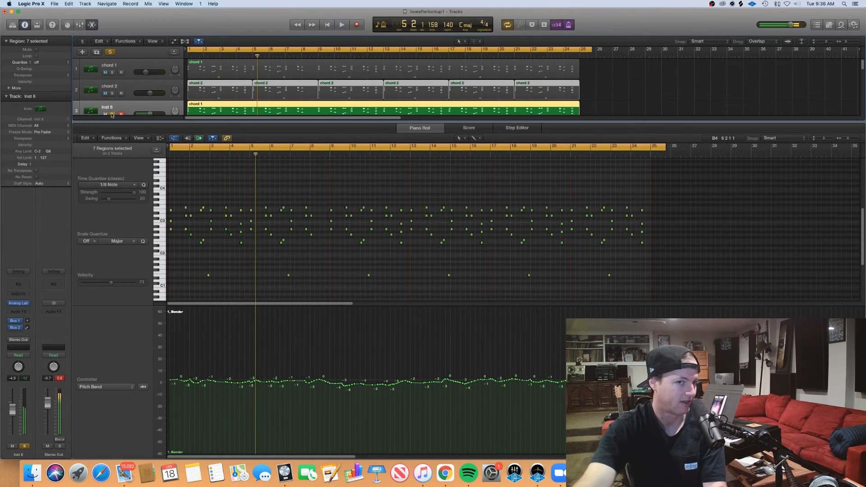
# Move the solo from Inst 6 to chord 2 and play its first bars alone
pyautogui.click(113, 114)
pyautogui.click(112, 94)
pyautogui.press('space')
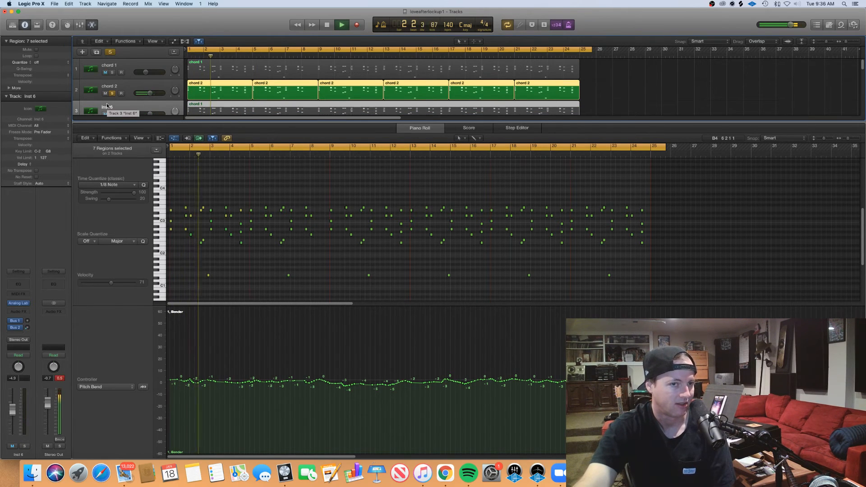
pyautogui.press('space')
# Switch the solo to Inst 6 and play from bar 1, moving the solo back to chord 2 during playback to compare them
pyautogui.click(112, 94)
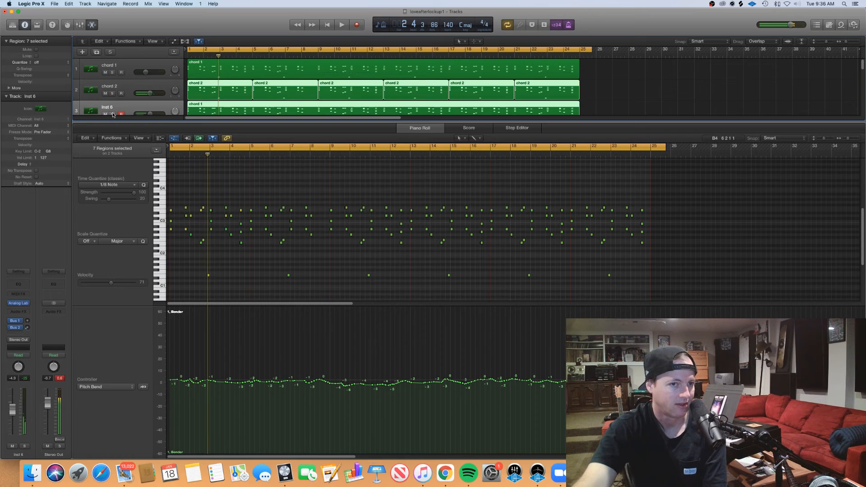
pyautogui.click(113, 114)
pyautogui.press('space')
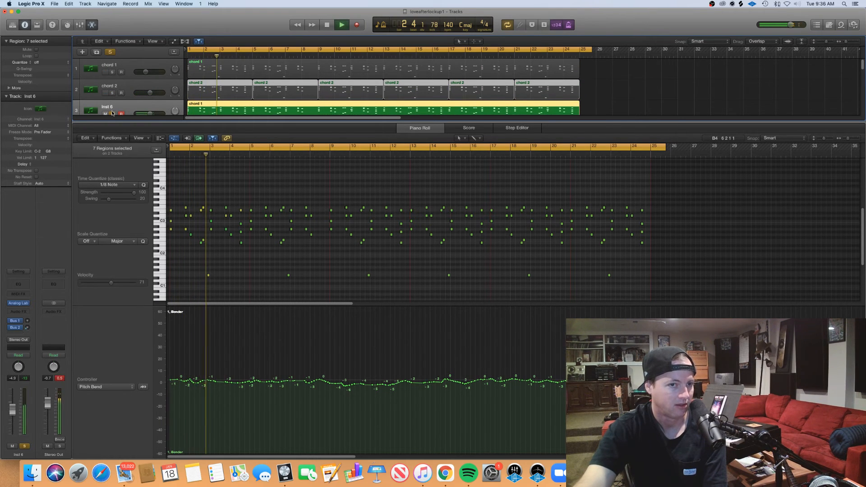
pyautogui.click(113, 93)
pyautogui.click(112, 114)
pyautogui.press('Return')
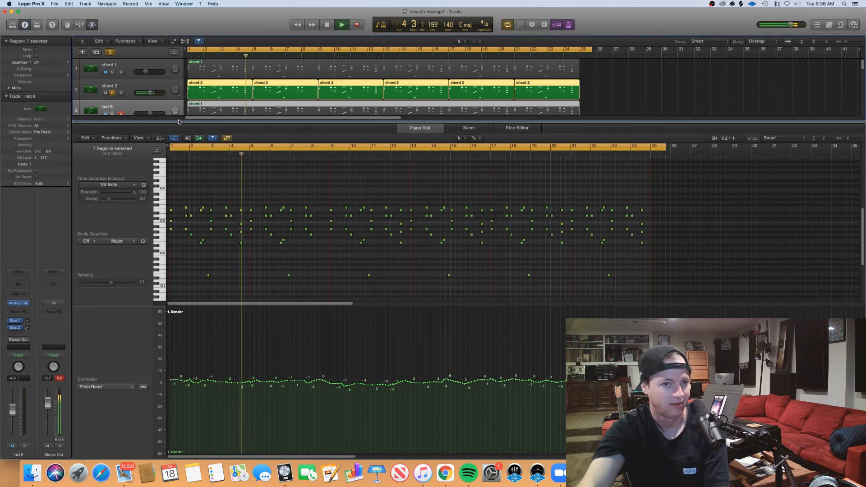
pyautogui.press('space')
# Close the Piano Roll, then unsolo and mute the chord 2 track, leaving no region selected
pyautogui.press('p')
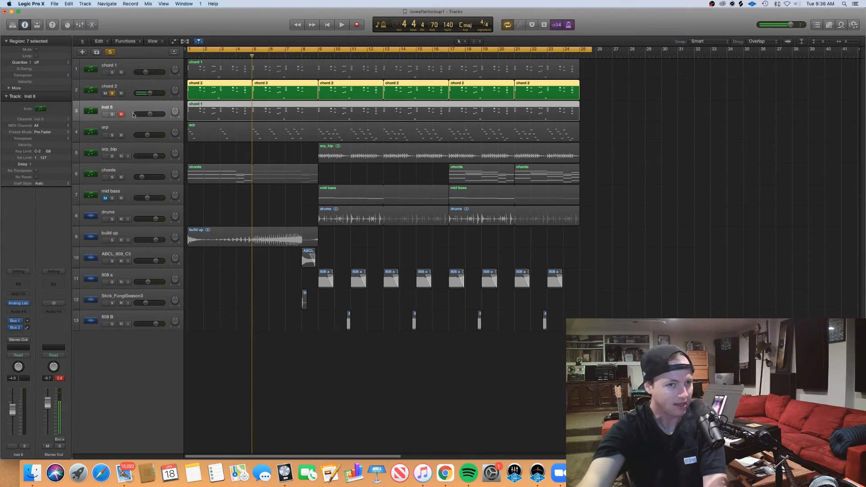
pyautogui.click(112, 93)
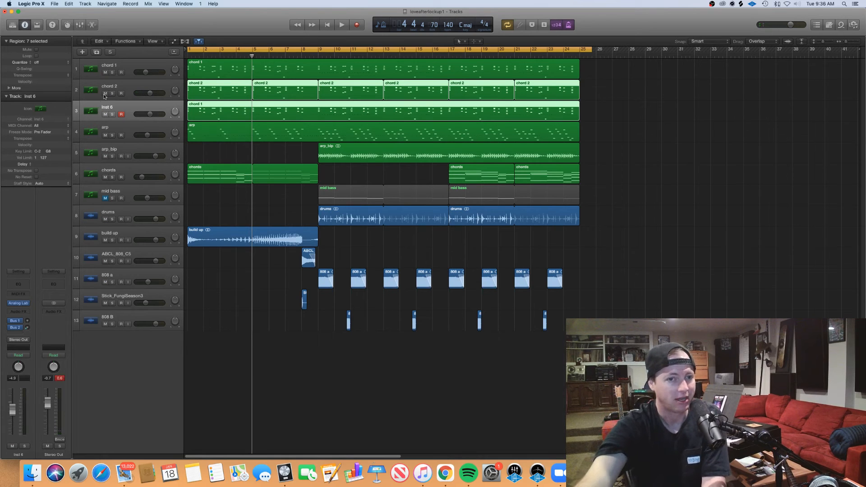
pyautogui.click(105, 94)
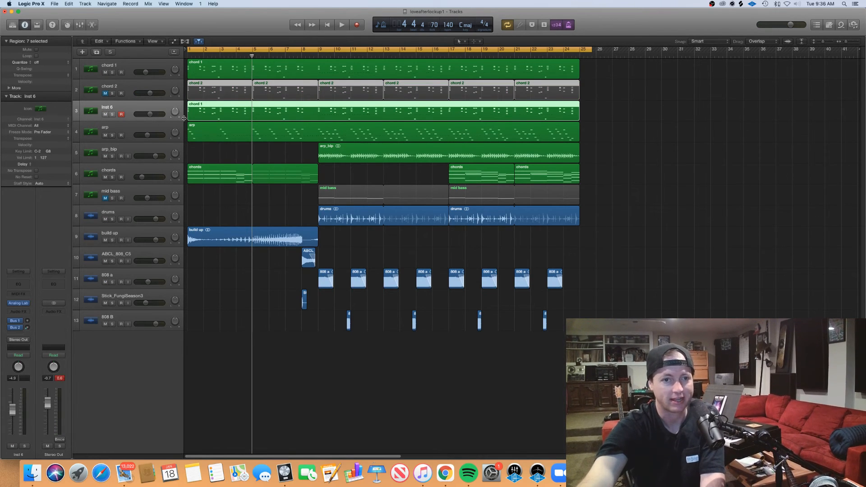
pyautogui.click(644, 116)
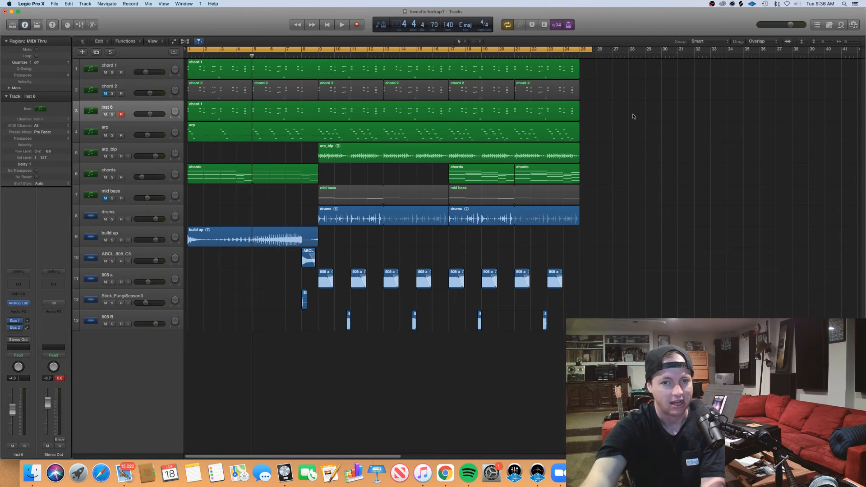
# From Finder, import the "beat before human element" bounce from the loveafterlockup1 project's Bounces folder on LaCie 3 onto a new track at bar 45
pyautogui.press('super+Left')
pyautogui.press('super+Left')
pyautogui.press('super+Left')
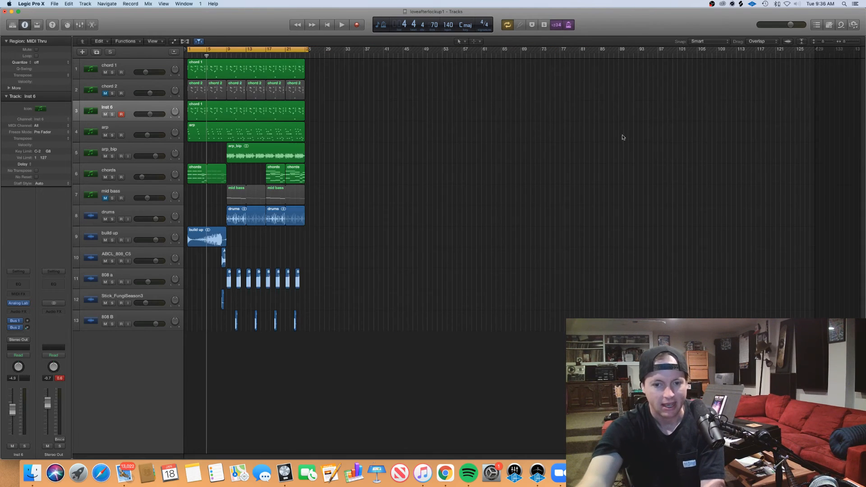
pyautogui.click(33, 473)
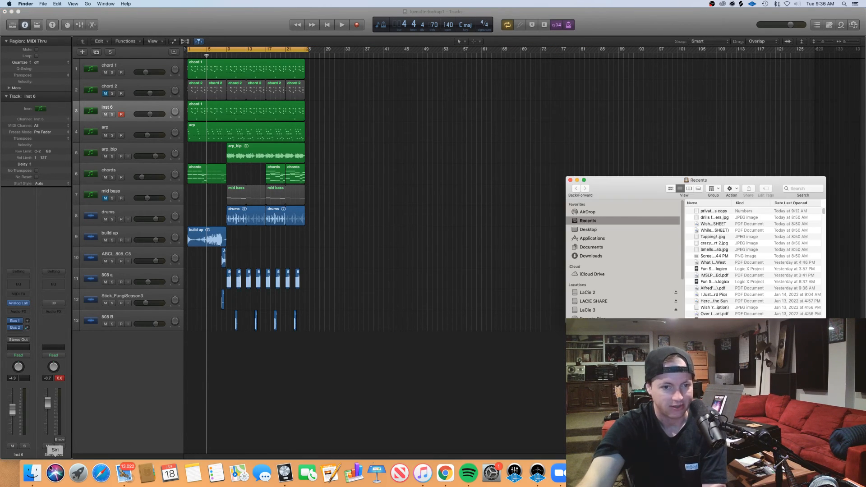
pyautogui.click(586, 310)
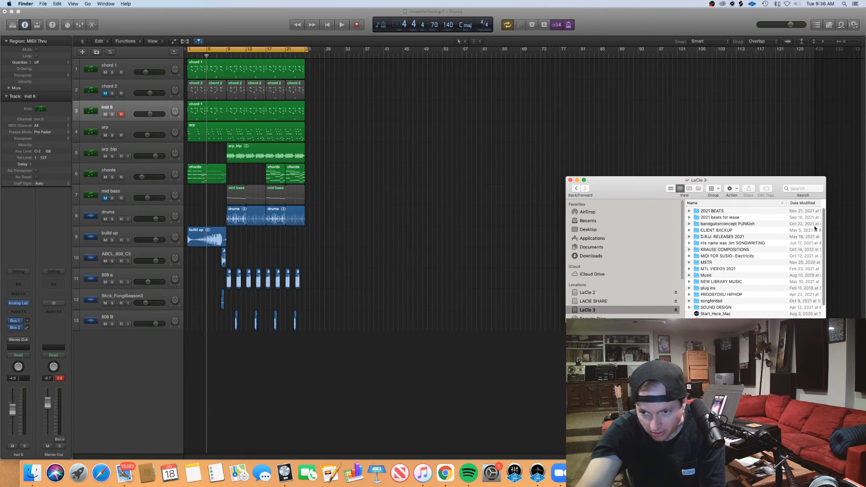
pyautogui.doubleClick(723, 281)
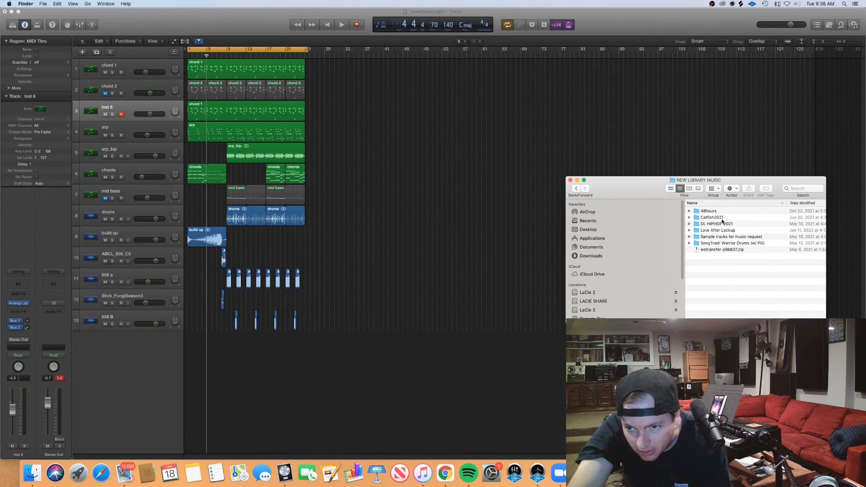
pyautogui.doubleClick(724, 232)
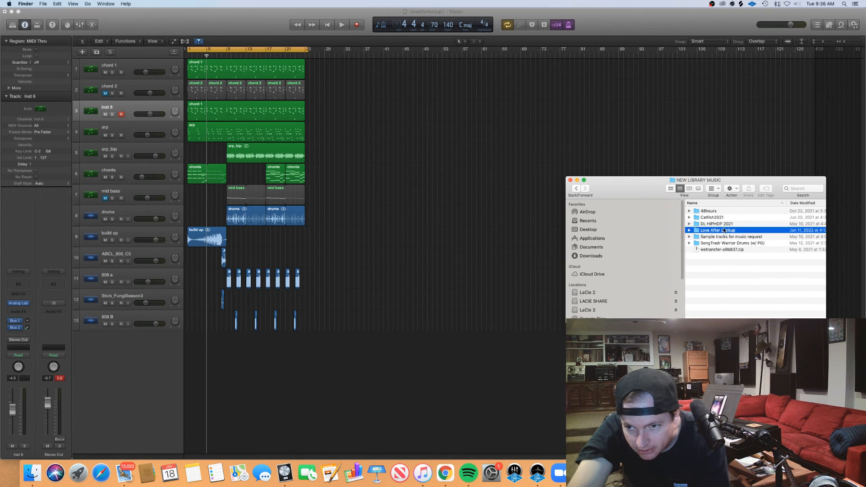
pyautogui.doubleClick(716, 211)
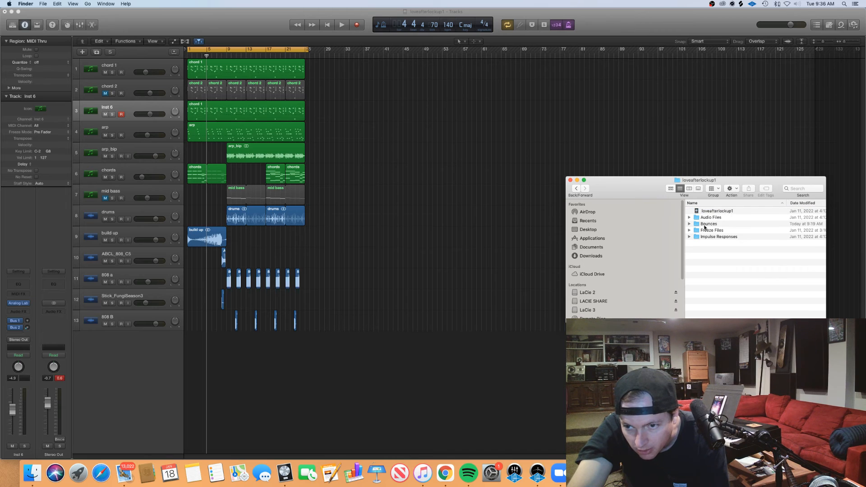
pyautogui.doubleClick(708, 224)
pyautogui.moveTo(731, 212); pyautogui.dragTo(388, 364)
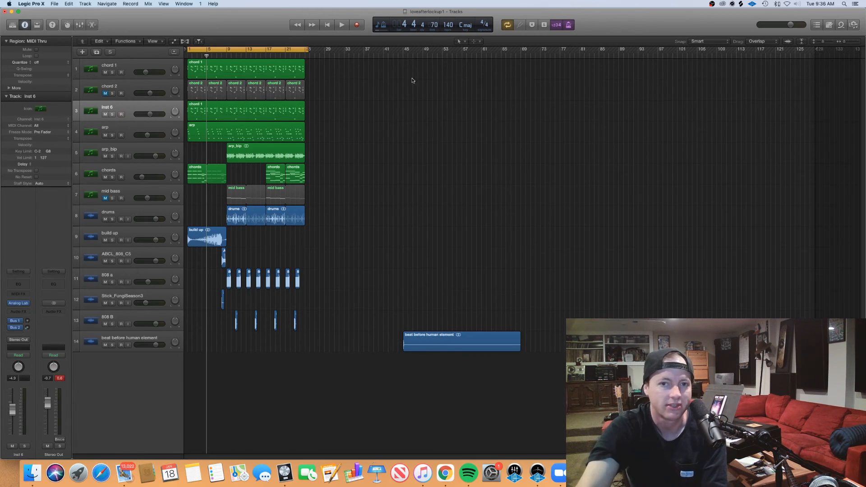
# Play the imported bounce with a 20-bar cycle from bar 45, then cycle bar 1 to about bar 27 and play the current arrangement
pyautogui.moveTo(408, 50)
pyautogui.mouseDown()
pyautogui.moveTo(503, 50)
pyautogui.moveTo(481, 51)
pyautogui.mouseUp()
pyautogui.press('space')
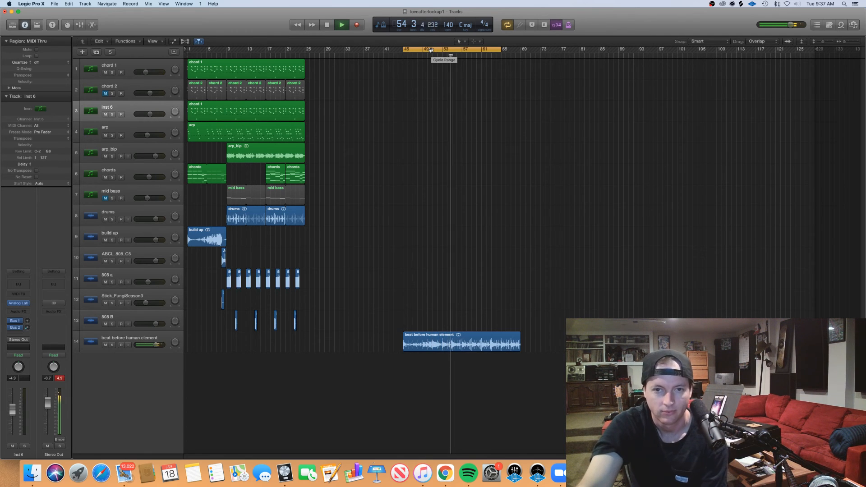
pyautogui.moveTo(428, 52); pyautogui.dragTo(213, 52)
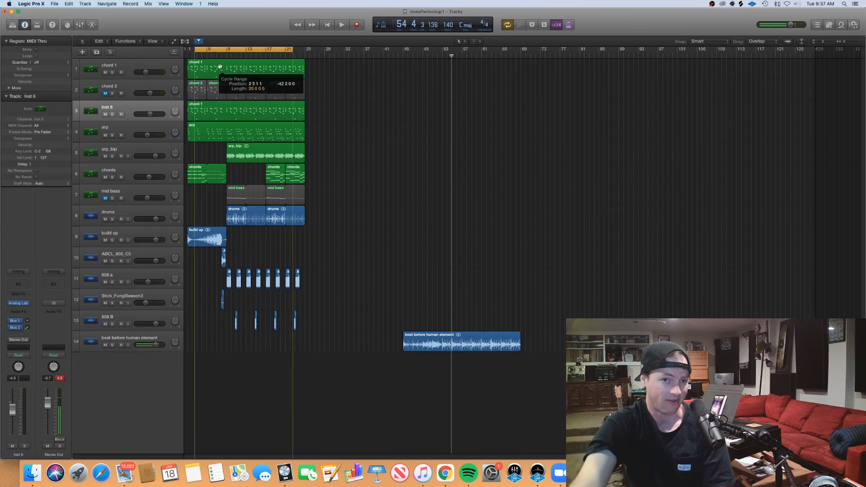
pyautogui.moveTo(283, 47); pyautogui.dragTo(315, 53)
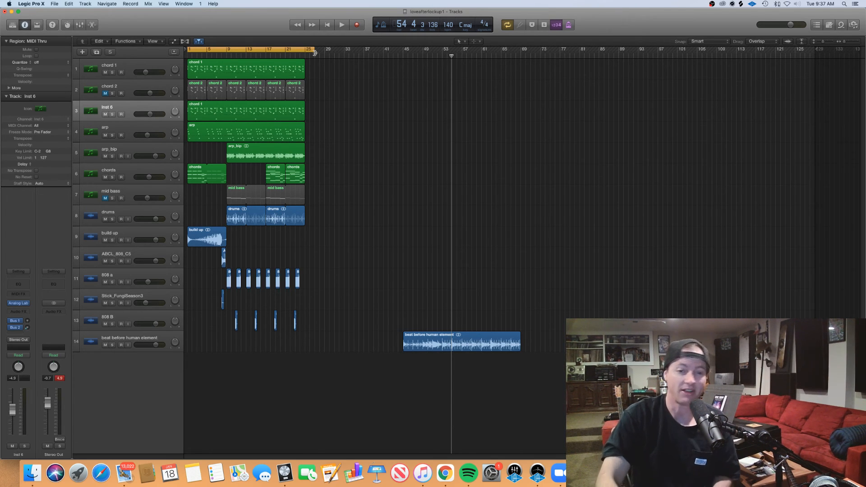
pyautogui.press('space')
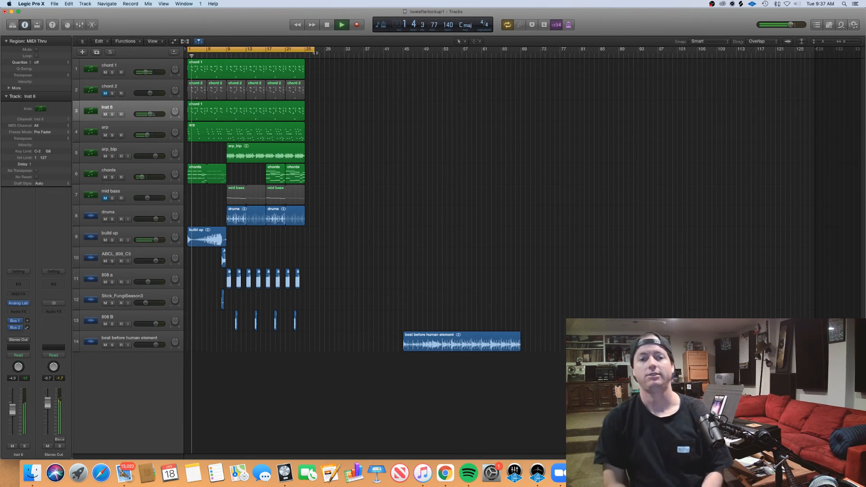